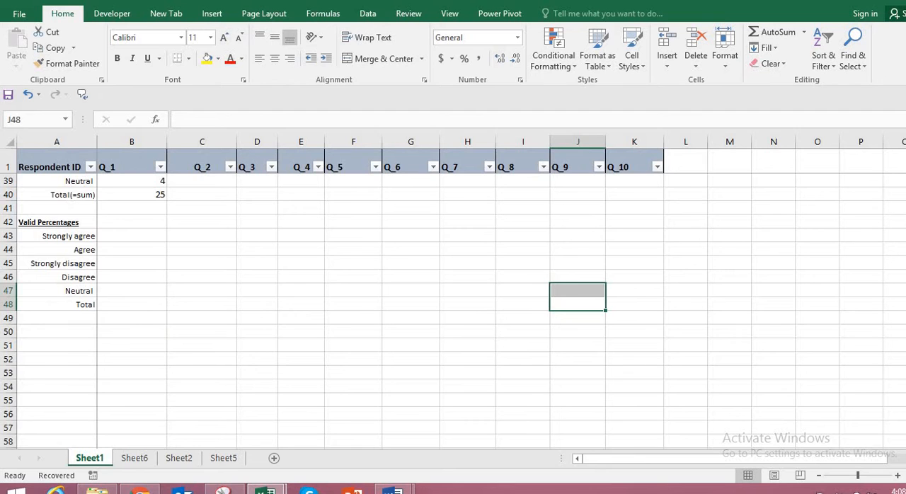
Enter the formula =B35/B$40 in B43 to calculate Q_1's valid percentage for Strongly agree.
{"action": "scroll", "coordinate": [453, 311], "scroll_direction": "up", "scroll_amount": 4}
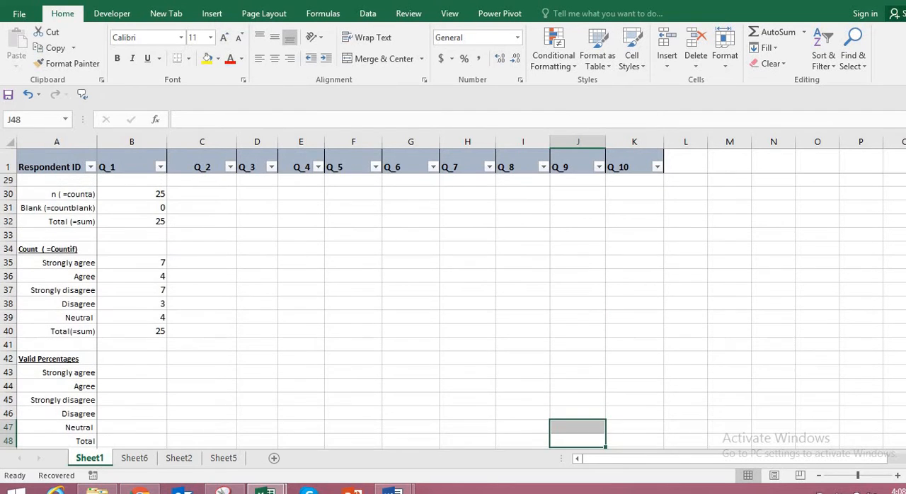
{"action": "scroll", "coordinate": [579, 298], "scroll_direction": "down", "scroll_amount": 2}
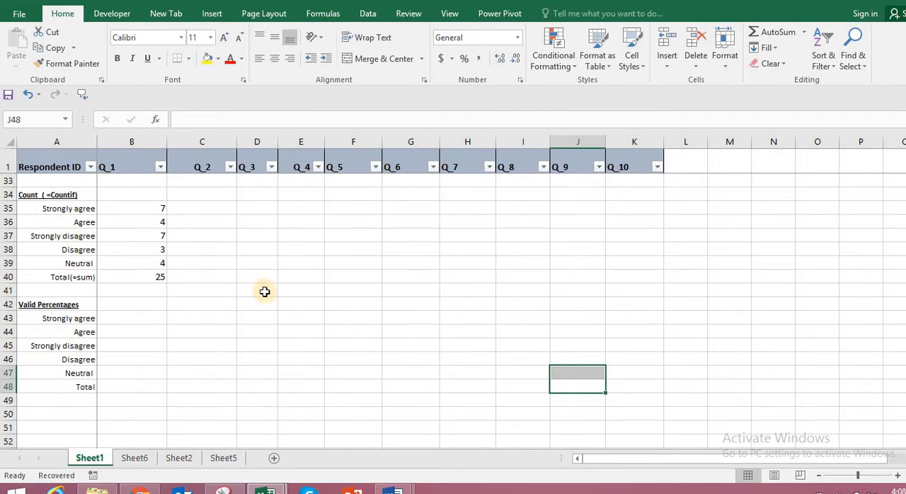
{"action": "left_click", "coordinate": [131, 319]}
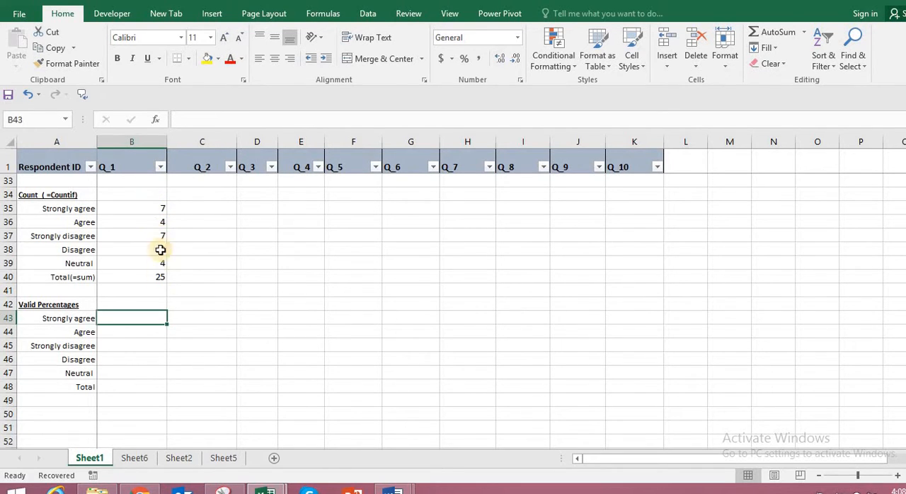
{"action": "left_click", "coordinate": [163, 382]}
{"action": "left_click", "coordinate": [148, 319]}
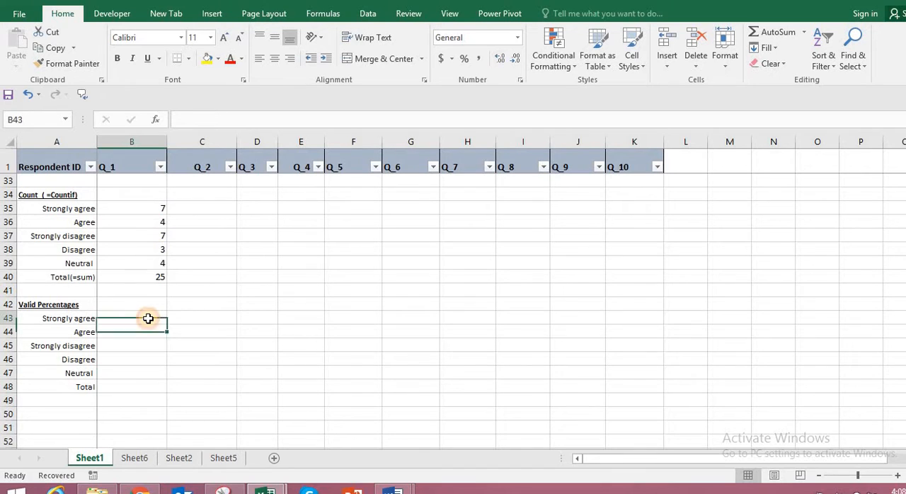
{"action": "type", "text": "="}
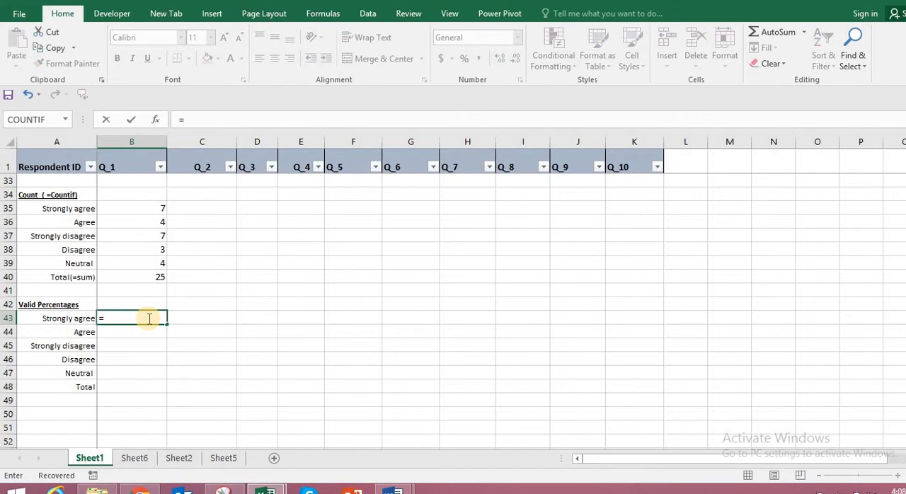
{"action": "left_click", "coordinate": [141, 209]}
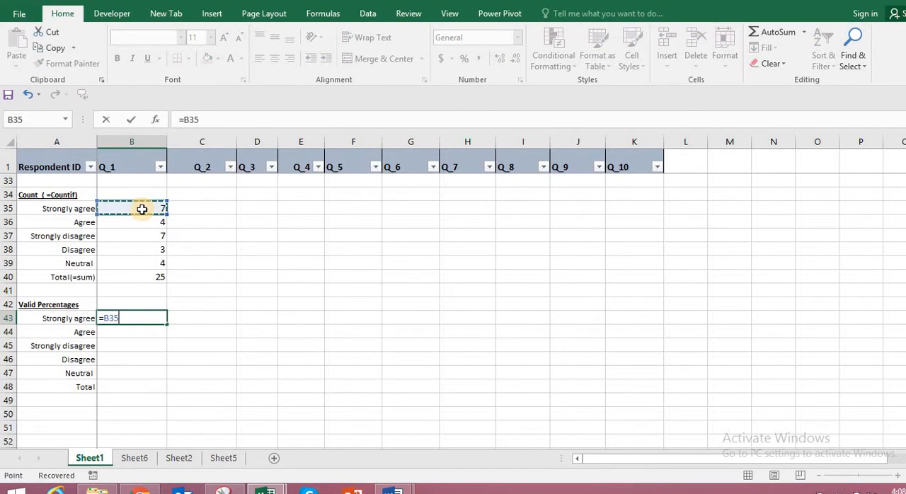
{"action": "type", "text": "/"}
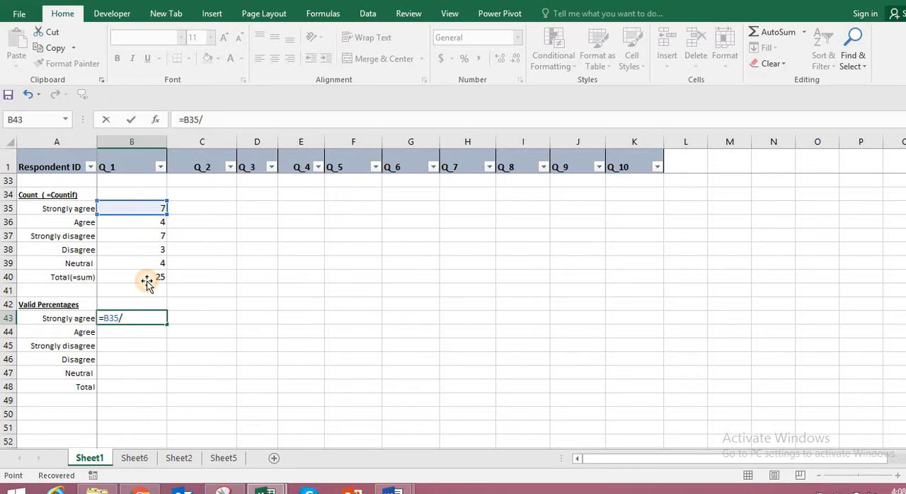
{"action": "left_click", "coordinate": [147, 279]}
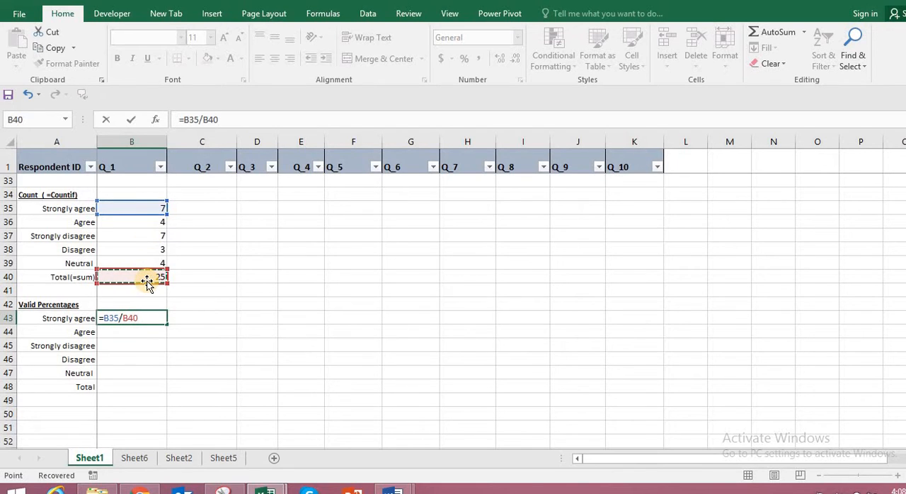
{"action": "key", "text": "F4"}
{"action": "key", "text": "F4"}
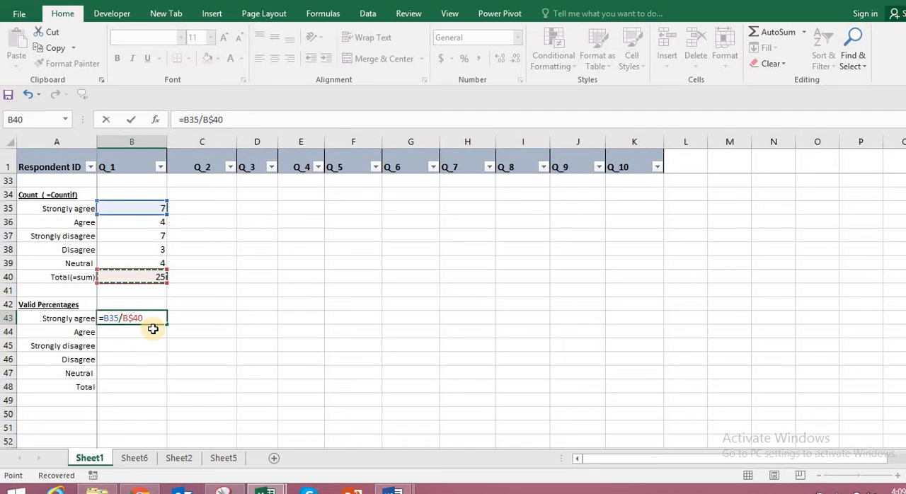
{"action": "key", "text": "Return"}
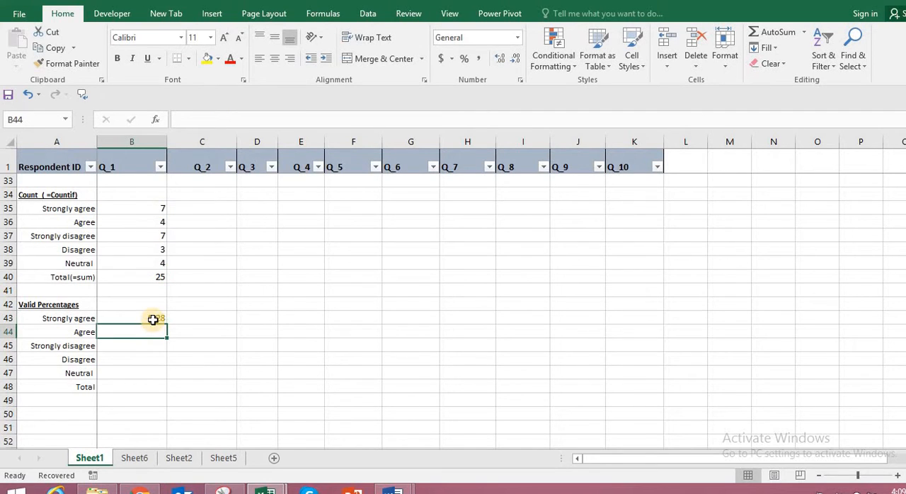
Fill the Q_1 percentage formula from B43 down through the Neutral row in B47.
{"action": "left_click", "coordinate": [163, 321]}
{"action": "left_click_drag", "start_coordinate": [166, 326], "coordinate": [161, 375]}
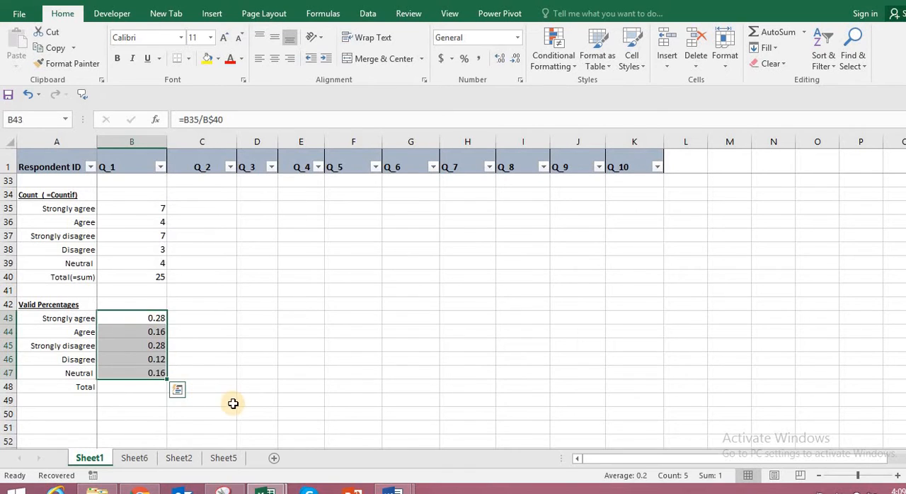
{"action": "left_click", "coordinate": [230, 401]}
Total Q_1's valid percentages in B48 with =SUM(B43:B47).
{"action": "left_click", "coordinate": [151, 390]}
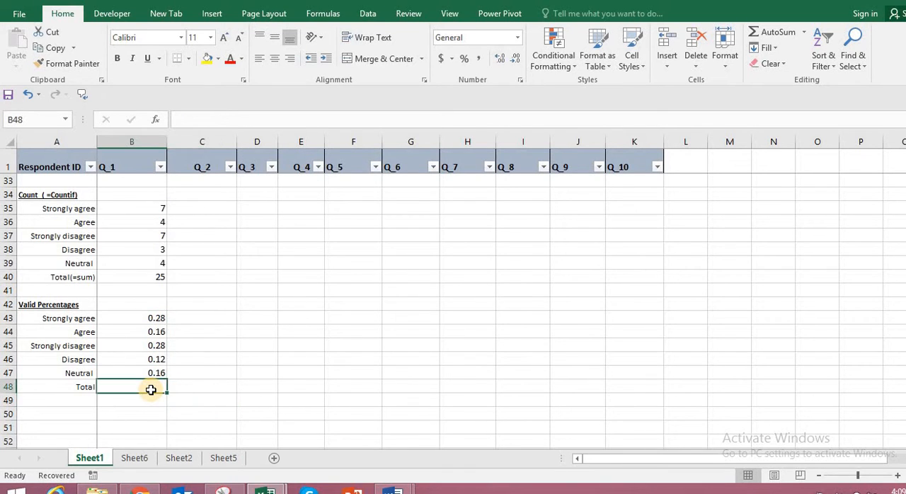
{"action": "type", "text": "=sum("}
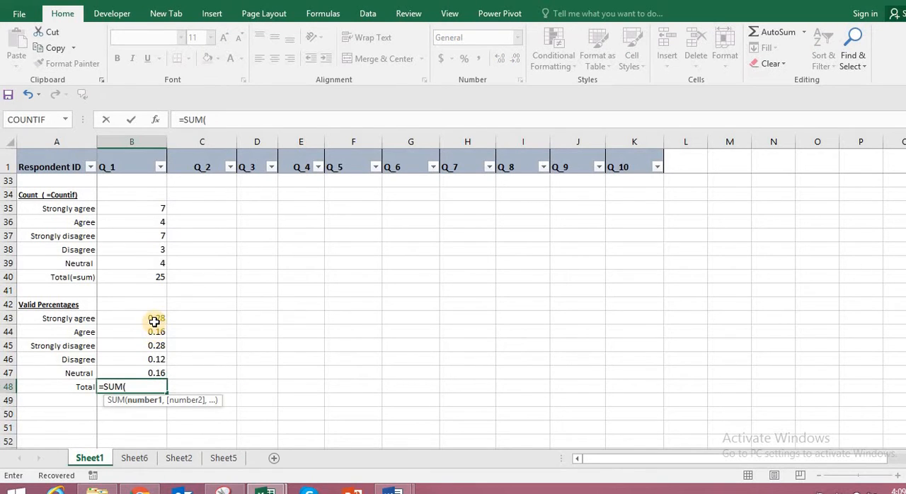
{"action": "left_click_drag", "start_coordinate": [155, 318], "coordinate": [152, 371]}
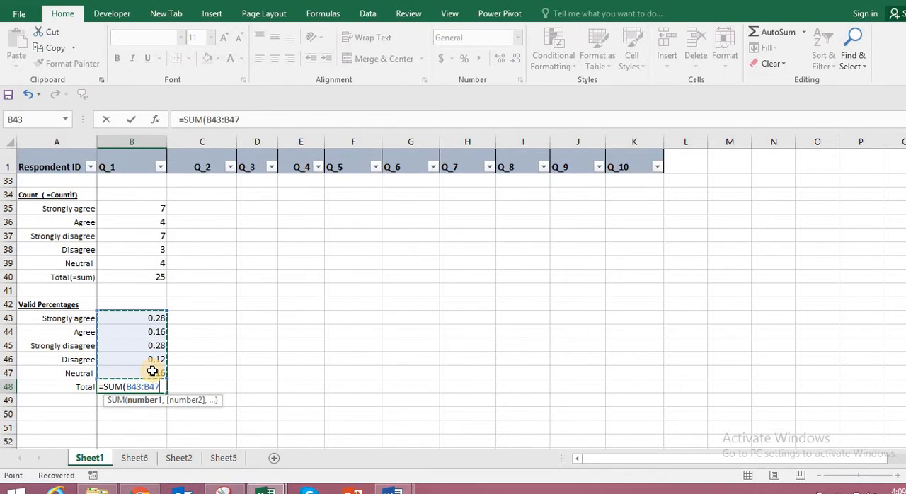
{"action": "type", "text": ")"}
{"action": "key", "text": "Return"}
{"action": "left_click", "coordinate": [295, 385]}
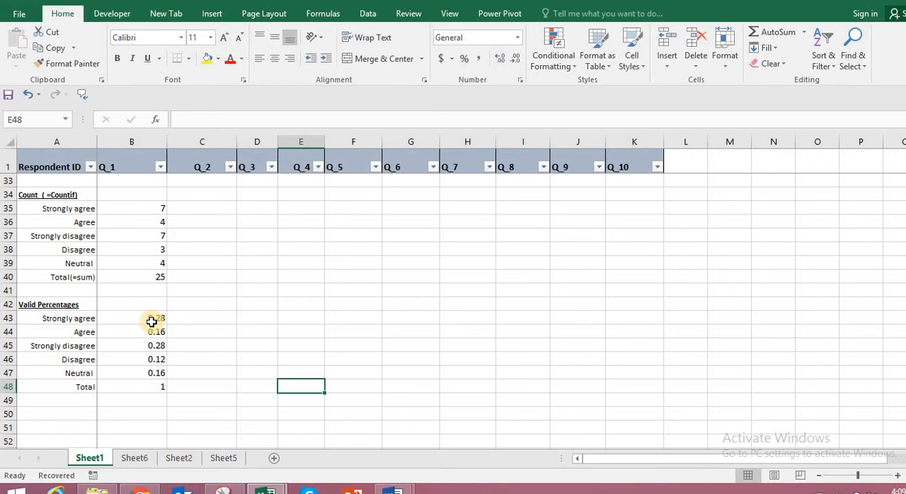
Format Q_1's valid percentages and their total in B43:B48 as Percentage.
{"action": "left_click_drag", "start_coordinate": [150, 320], "coordinate": [149, 387]}
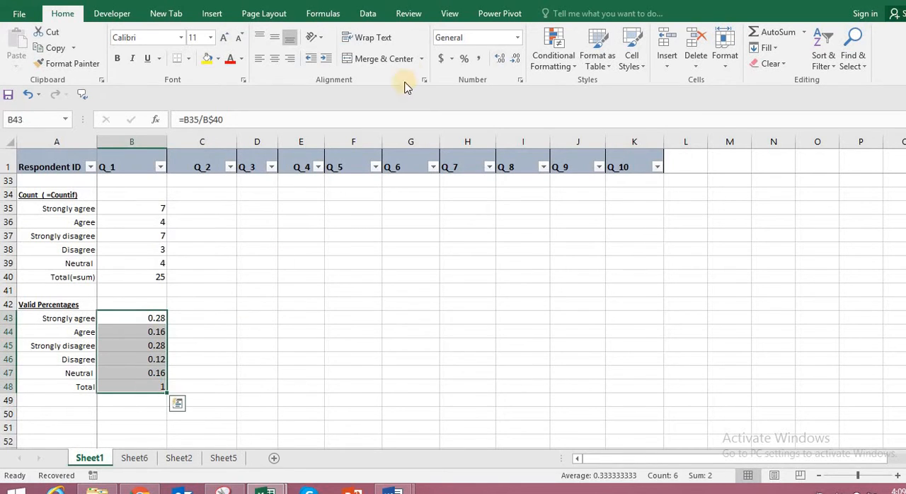
{"action": "left_click", "coordinate": [464, 60]}
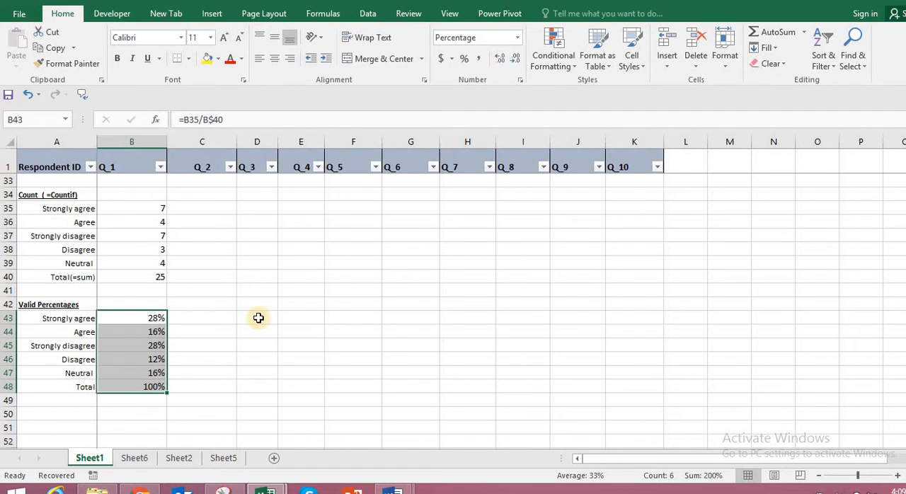
{"action": "left_click", "coordinate": [259, 373]}
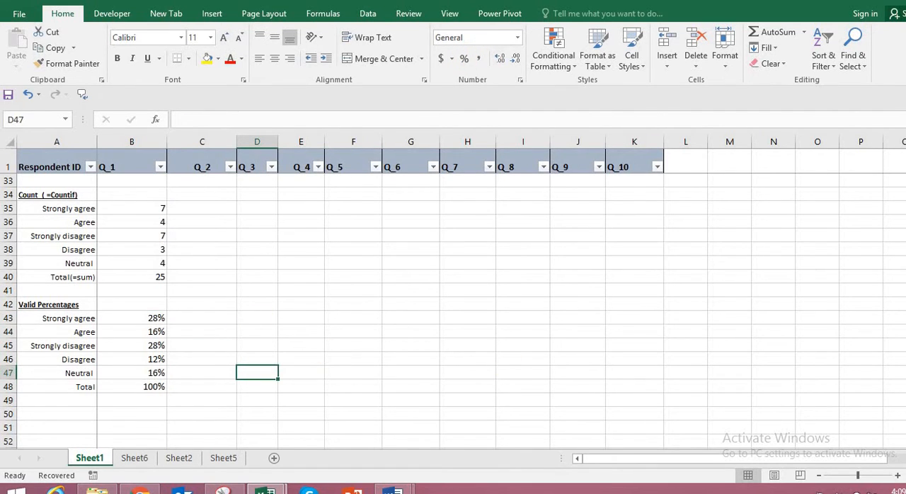
Copy the Q_1 summary formulas in B30:B48 across to column K to cover Q_2 through Q_10.
{"action": "scroll", "coordinate": [259, 373], "scroll_direction": "up", "scroll_amount": 5}
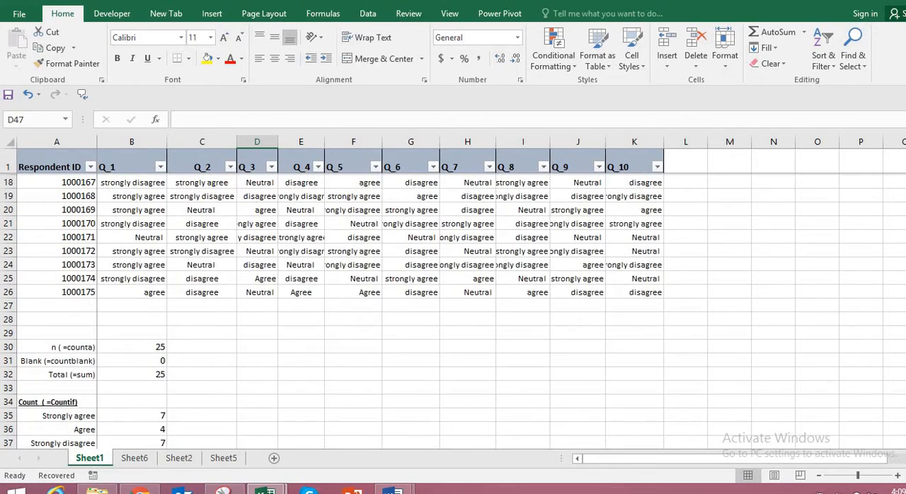
{"action": "scroll", "coordinate": [259, 373], "scroll_direction": "down", "scroll_amount": 1}
{"action": "scroll", "coordinate": [259, 373], "scroll_direction": "up", "scroll_amount": 2}
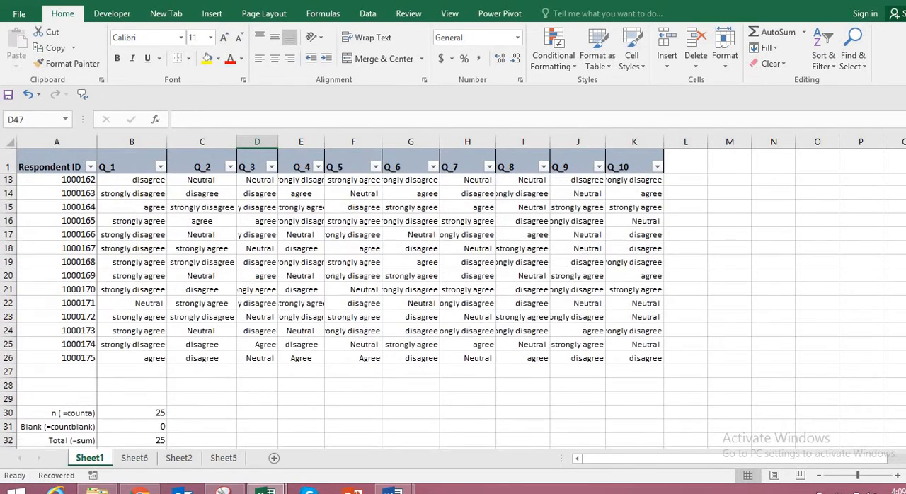
{"action": "scroll", "coordinate": [259, 374], "scroll_direction": "down", "scroll_amount": 3}
{"action": "scroll", "coordinate": [453, 304], "scroll_direction": "down", "scroll_amount": 1}
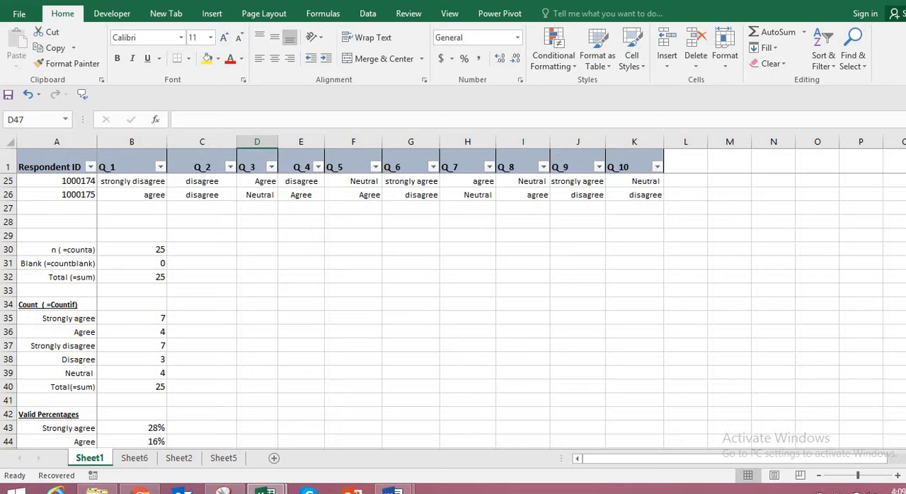
{"action": "scroll", "coordinate": [460, 255], "scroll_direction": "up", "scroll_amount": 8}
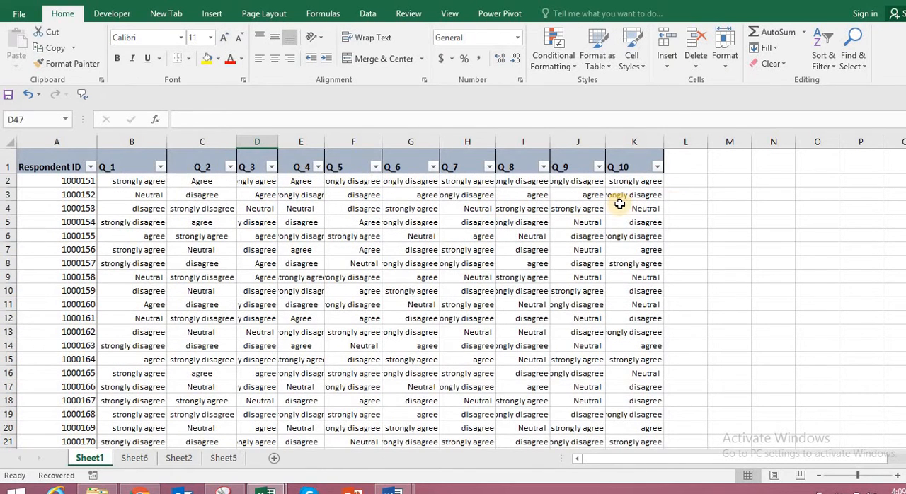
{"action": "scroll", "coordinate": [453, 304], "scroll_direction": "down", "scroll_amount": 7}
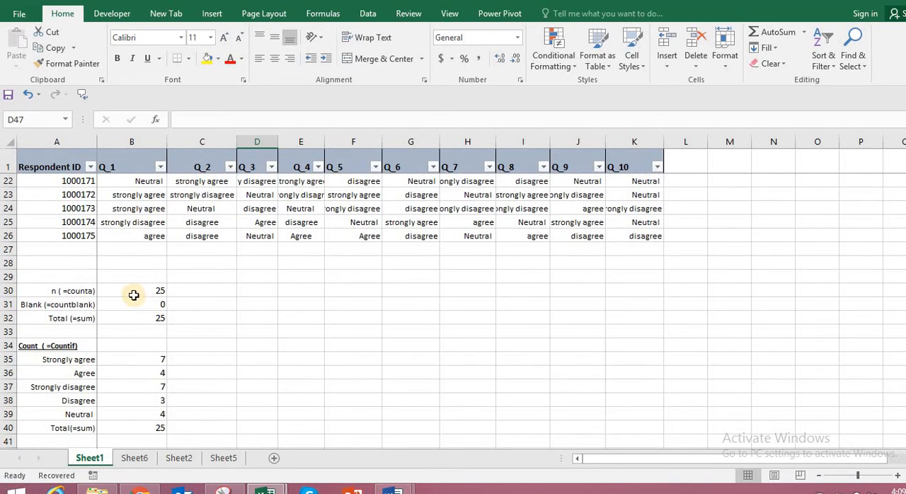
{"action": "left_click", "coordinate": [134, 290]}
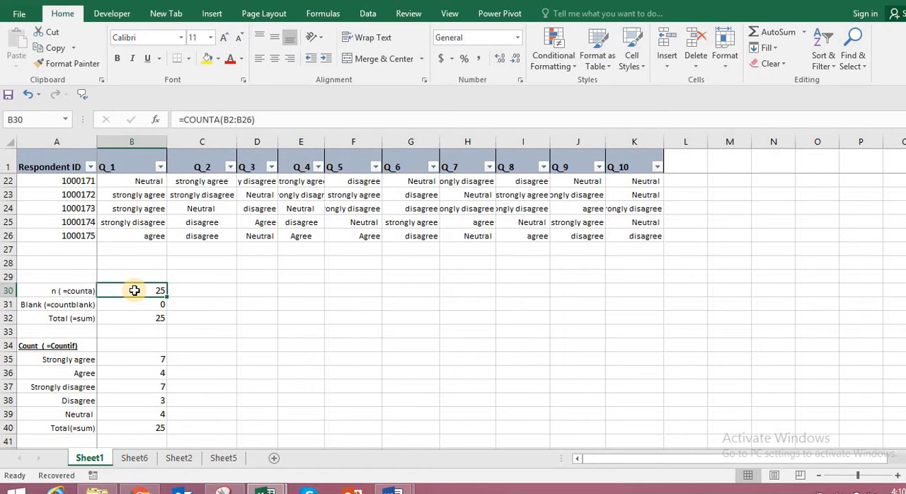
{"action": "left_click", "coordinate": [253, 344]}
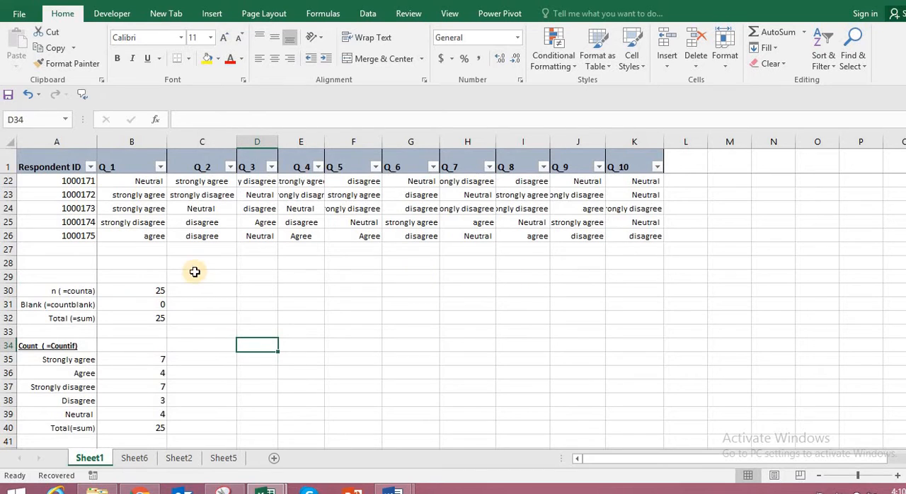
{"action": "left_click_drag", "start_coordinate": [135, 291], "coordinate": [655, 385]}
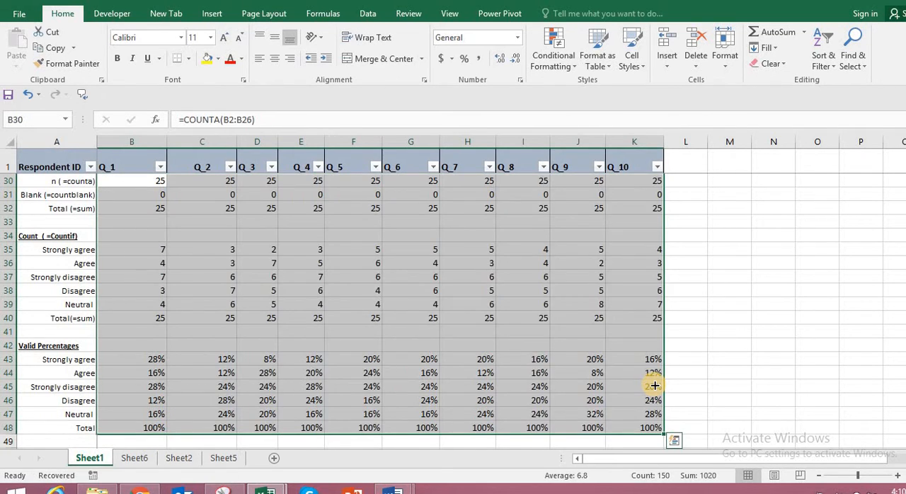
{"action": "left_click", "coordinate": [766, 351]}
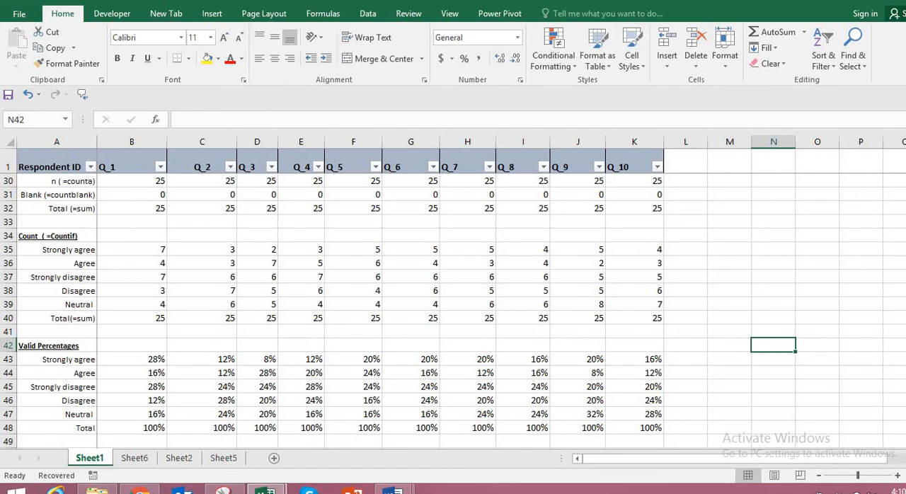
Review the summary table and Q_1 chart on Sheet6, and compare them with the survey responses and calculations on Sheet1.
{"action": "scroll", "coordinate": [453, 311], "scroll_direction": "up", "scroll_amount": 4}
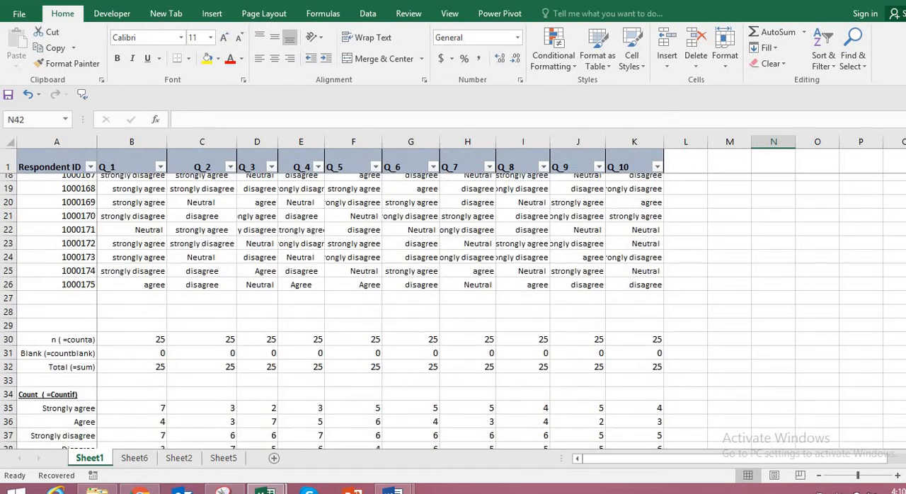
{"action": "scroll", "coordinate": [567, 269], "scroll_direction": "down", "scroll_amount": 2}
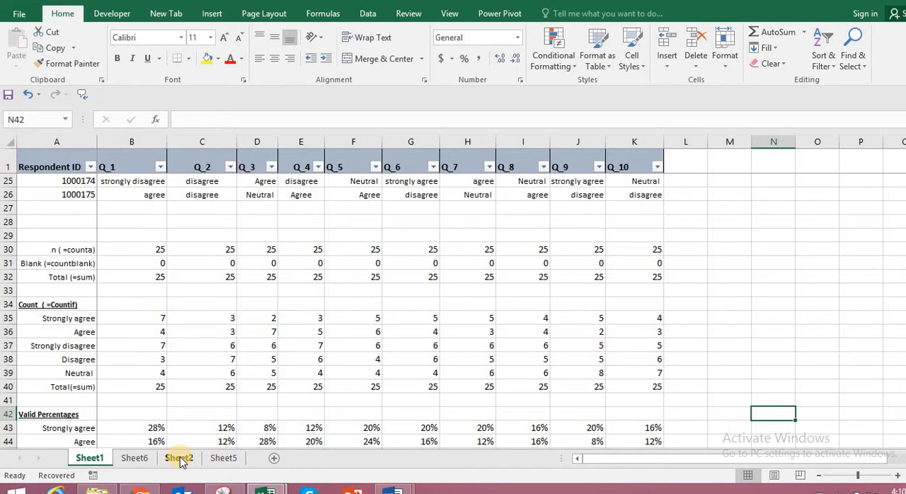
{"action": "left_click", "coordinate": [139, 458]}
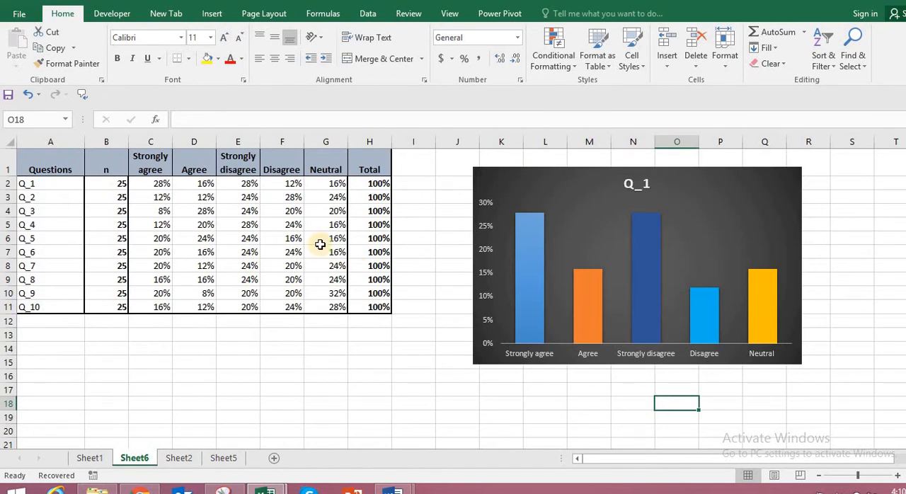
{"action": "left_click", "coordinate": [89, 459]}
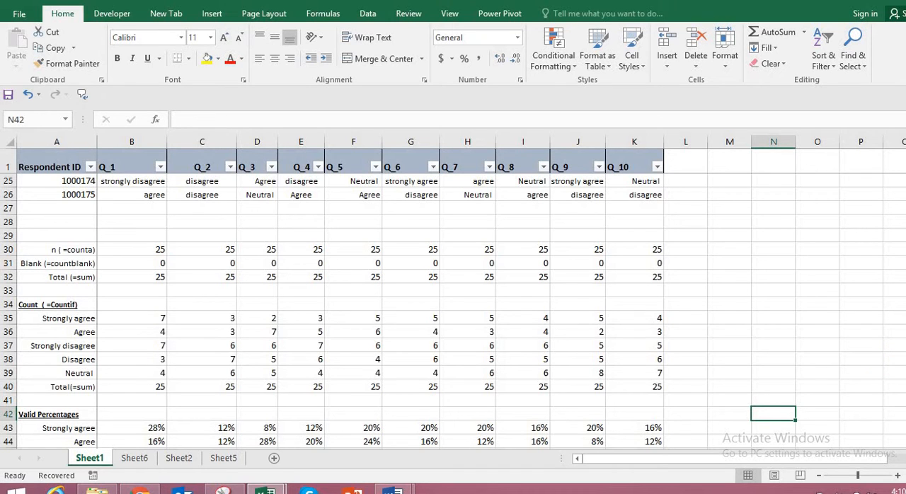
{"action": "scroll", "coordinate": [453, 312], "scroll_direction": "down", "scroll_amount": 2}
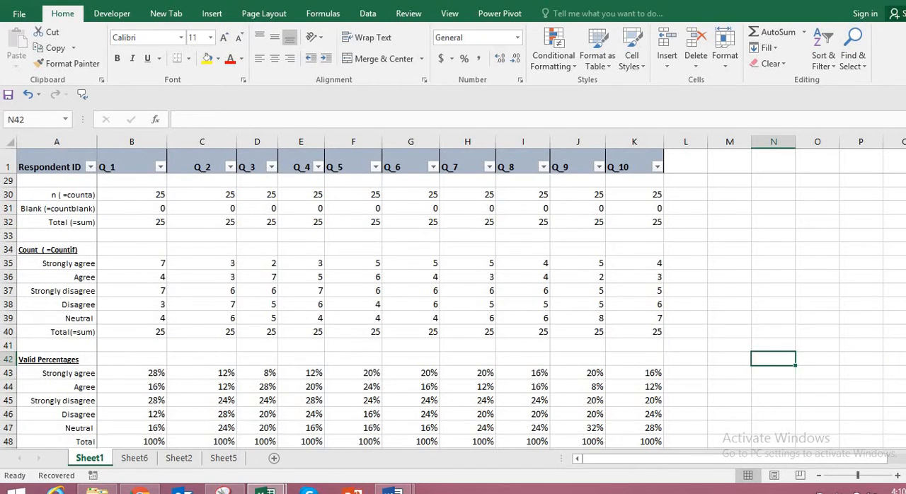
{"action": "scroll", "coordinate": [454, 311], "scroll_direction": "up", "scroll_amount": 3}
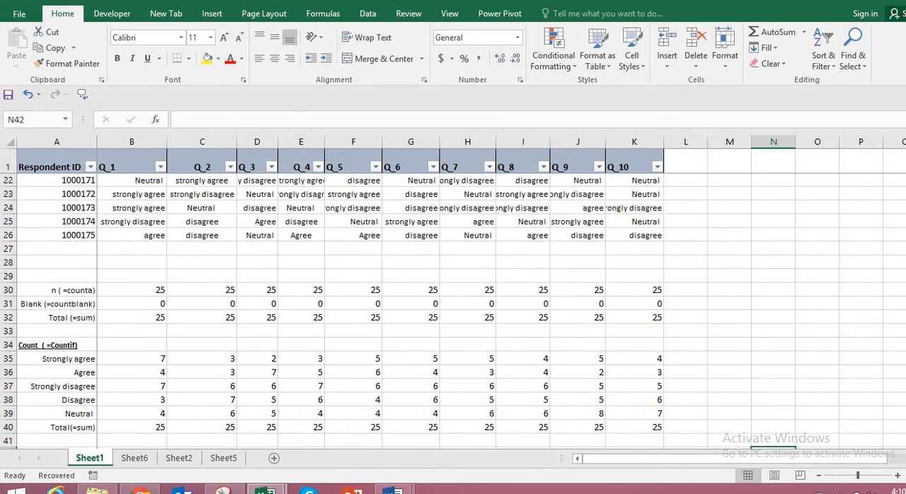
{"action": "scroll", "coordinate": [453, 312], "scroll_direction": "down", "scroll_amount": 2}
{"action": "scroll", "coordinate": [453, 311], "scroll_direction": "up", "scroll_amount": 3}
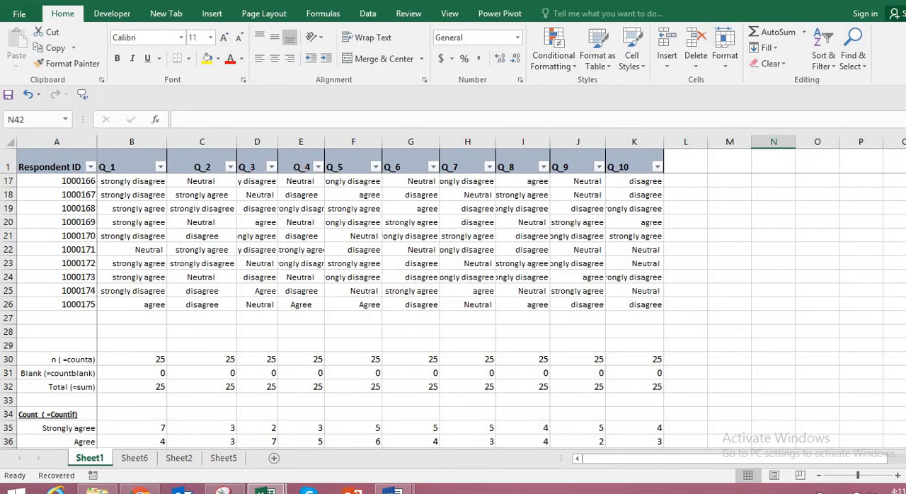
{"action": "scroll", "coordinate": [453, 312], "scroll_direction": "up", "scroll_amount": 5}
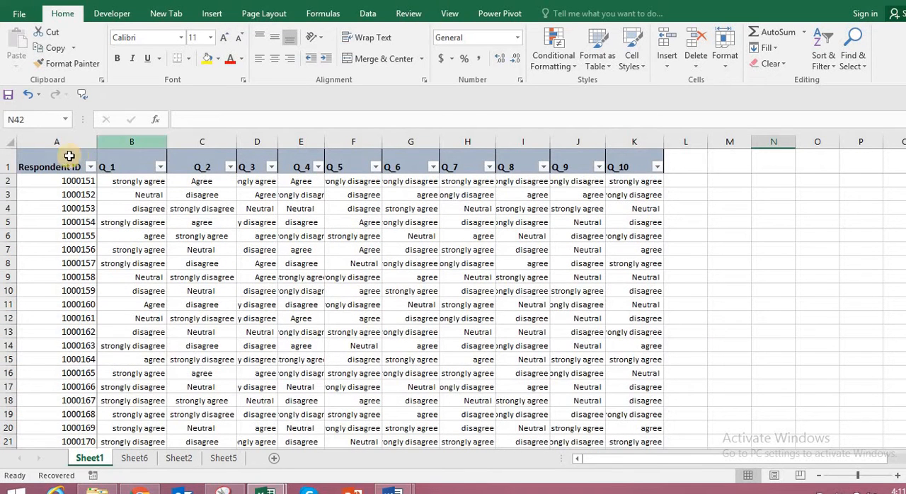
Copy the header row A1:K1 on Sheet1, from Respondent ID through Q_10.
{"action": "left_click_drag", "start_coordinate": [32, 168], "coordinate": [131, 167]}
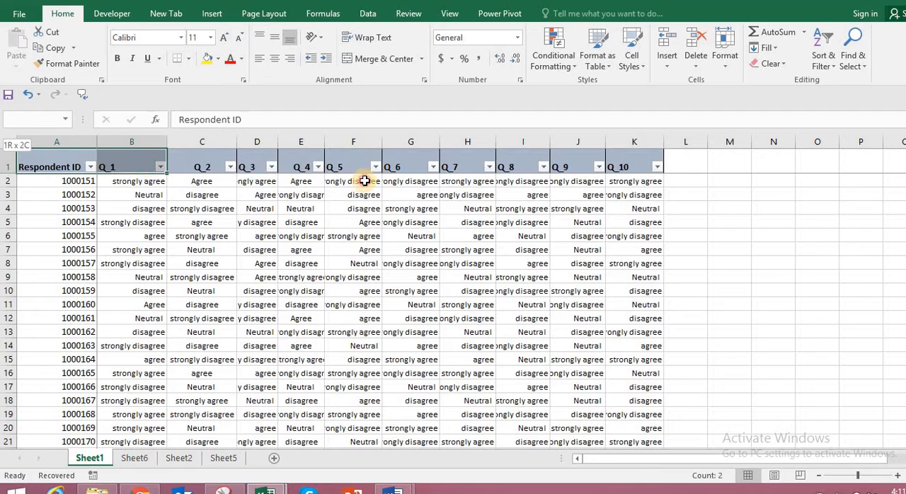
{"action": "left_click_drag", "start_coordinate": [364, 182], "coordinate": [627, 163]}
{"action": "right_click", "coordinate": [628, 164]}
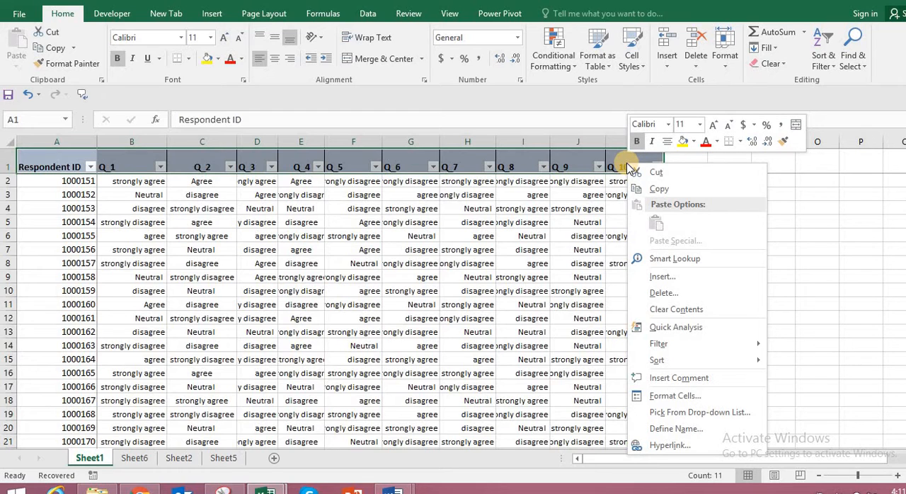
{"action": "left_click", "coordinate": [666, 190]}
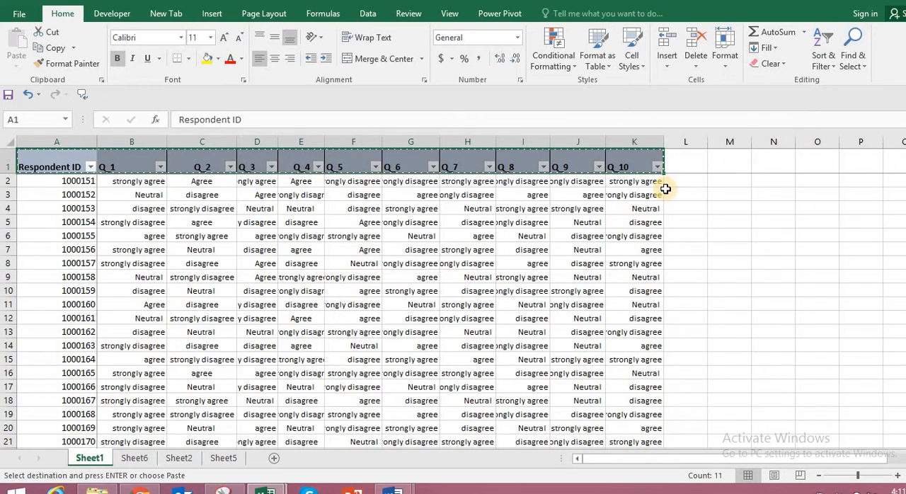
Paste the copied headers into Sheet2 from A2 downward as transposed values.
{"action": "left_click", "coordinate": [178, 460]}
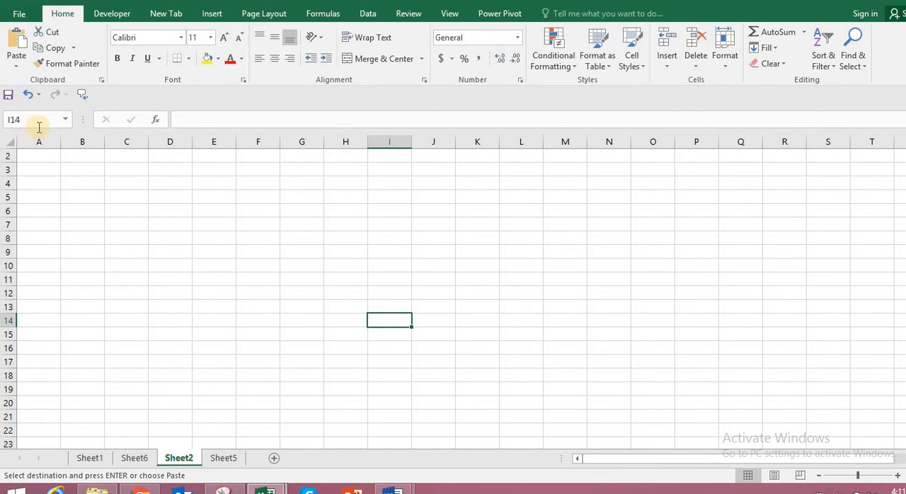
{"action": "left_click", "coordinate": [35, 155]}
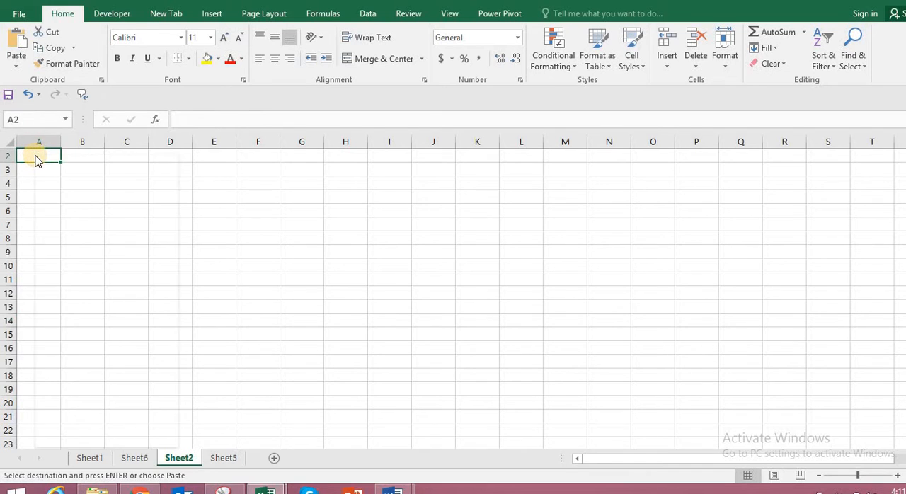
{"action": "right_click", "coordinate": [35, 155]}
{"action": "mouse_move", "coordinate": [69, 242]}
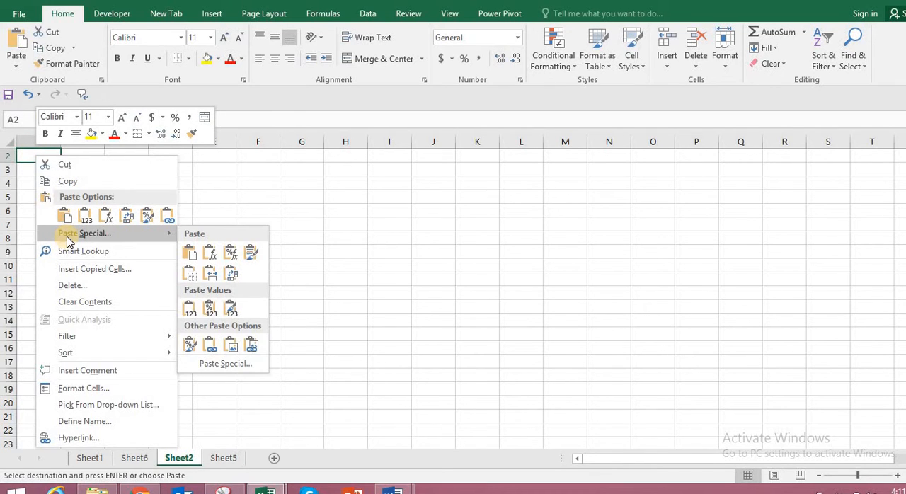
{"action": "left_click", "coordinate": [68, 237]}
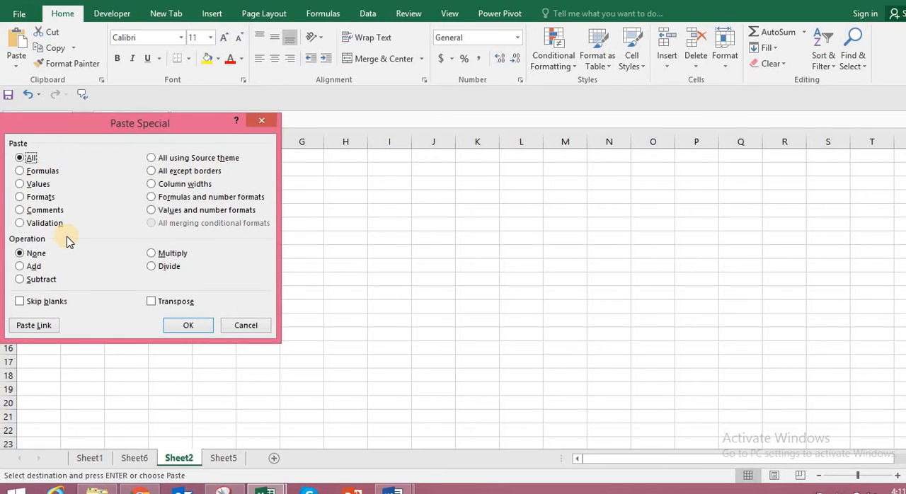
{"action": "left_click", "coordinate": [21, 184]}
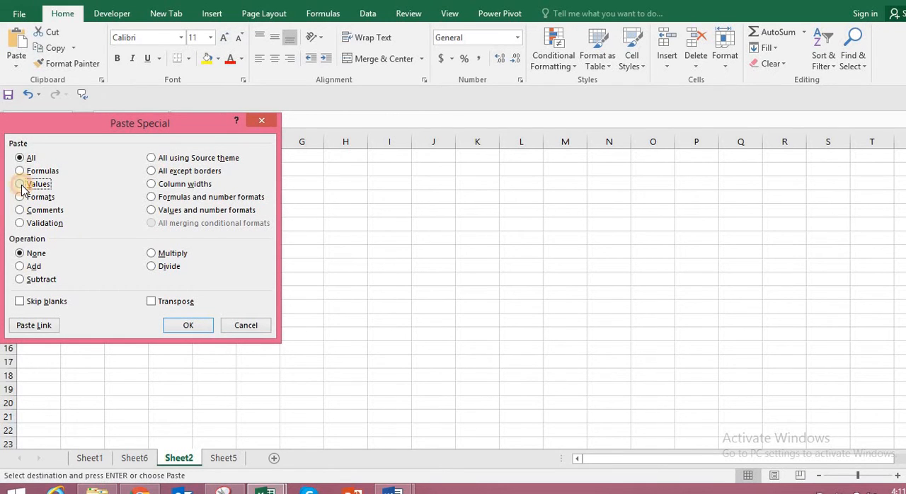
{"action": "left_click", "coordinate": [153, 301]}
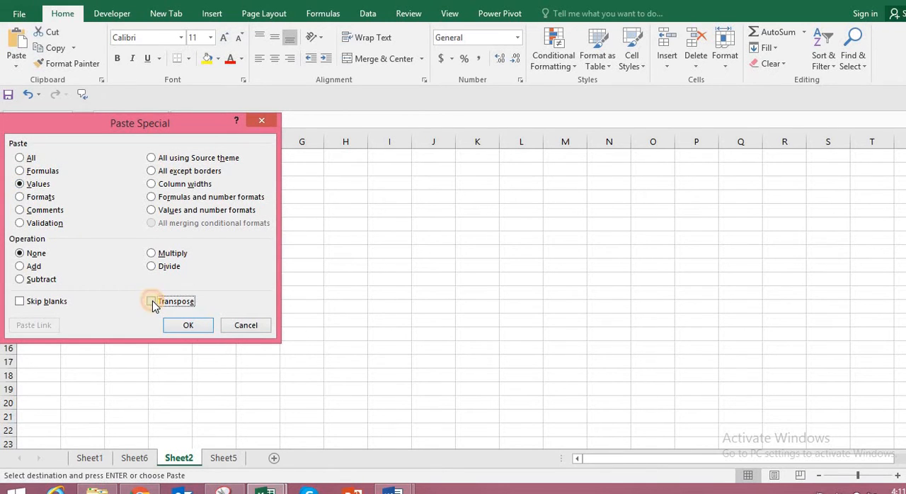
{"action": "left_click", "coordinate": [188, 325]}
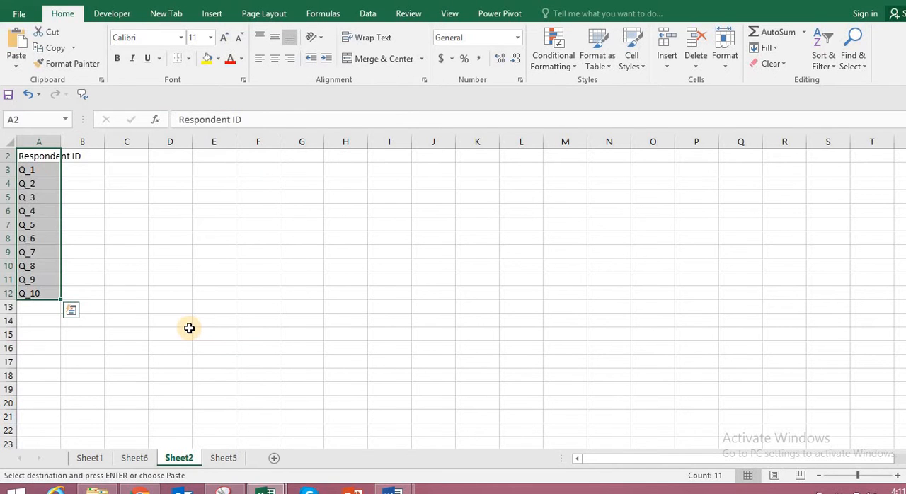
Copy the Total (=sum) row A32:K32 on Sheet1, including its label.
{"action": "left_click", "coordinate": [92, 459]}
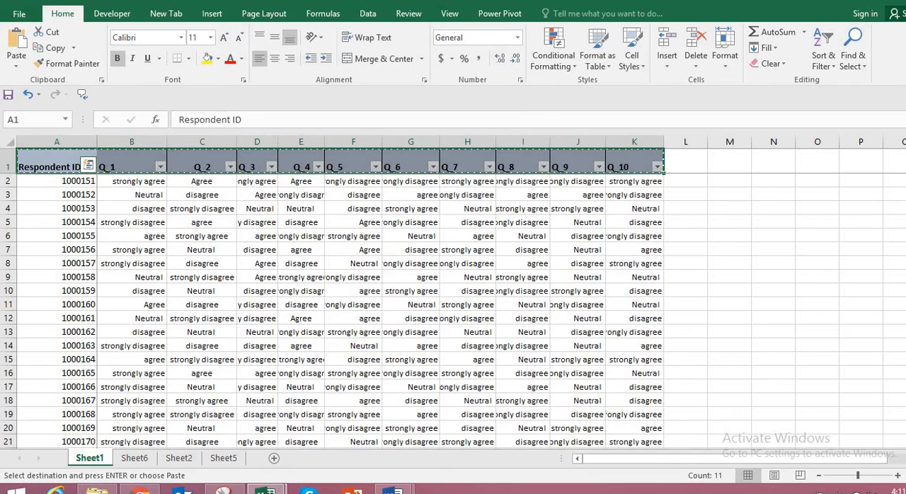
{"action": "scroll", "coordinate": [568, 283], "scroll_direction": "down", "scroll_amount": 7}
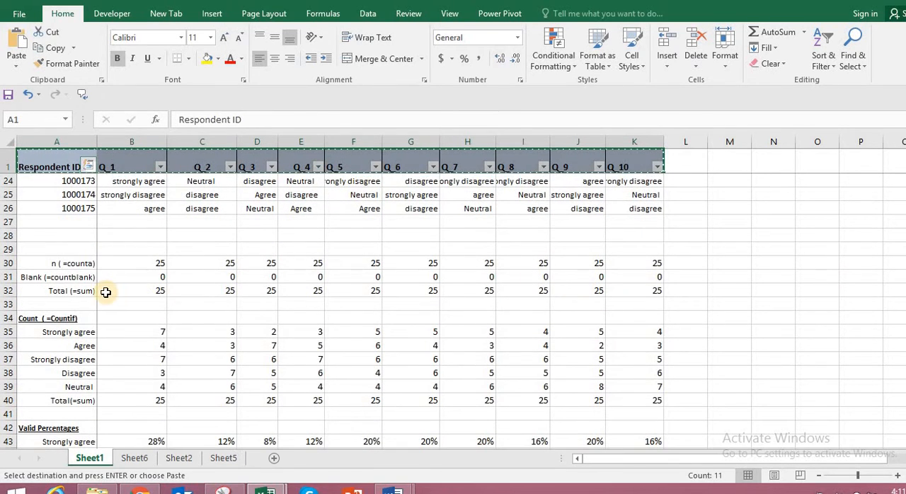
{"action": "left_click", "coordinate": [64, 290]}
{"action": "left_click_drag", "start_coordinate": [324, 291], "coordinate": [638, 290]}
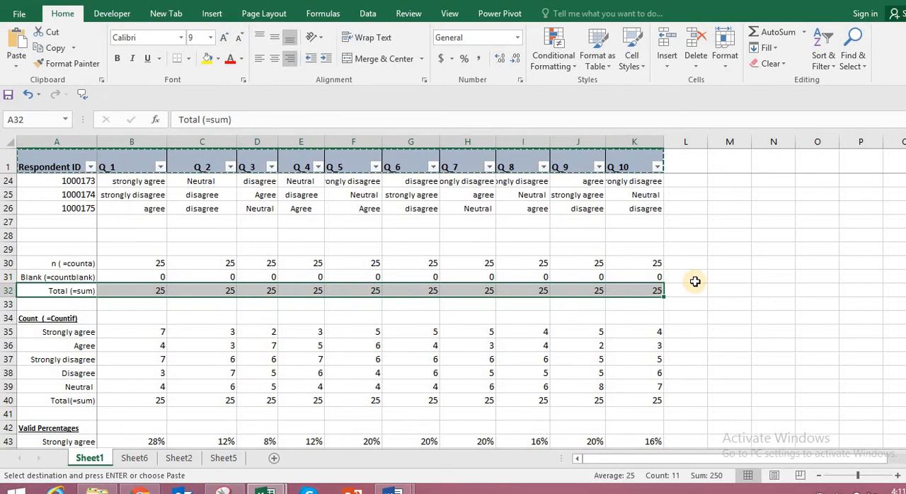
{"action": "right_click", "coordinate": [418, 293]}
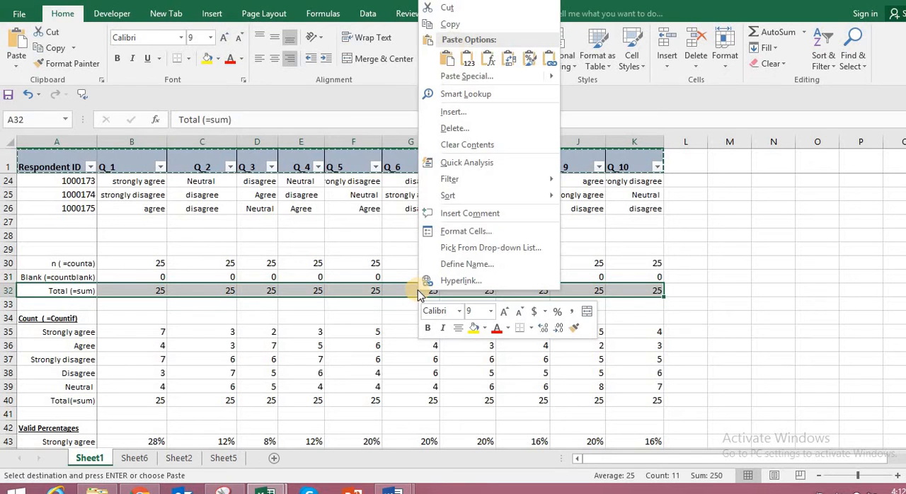
{"action": "left_click", "coordinate": [452, 26]}
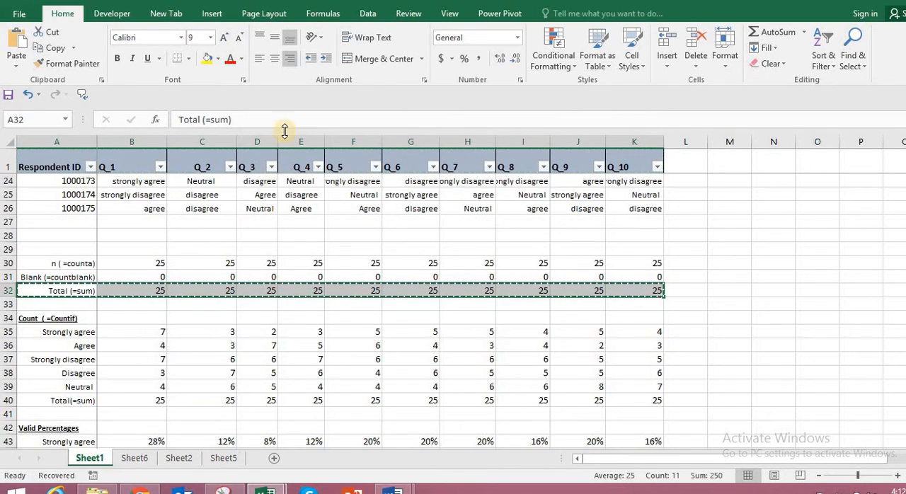
Paste the copied response totals into Sheet2 from B2 downward as transposed values.
{"action": "left_click", "coordinate": [181, 459]}
{"action": "left_click", "coordinate": [86, 156]}
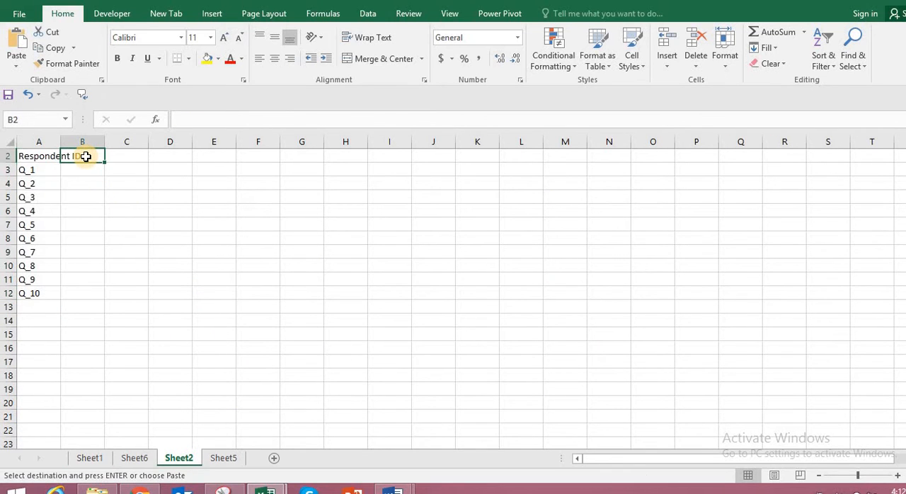
{"action": "right_click", "coordinate": [86, 156]}
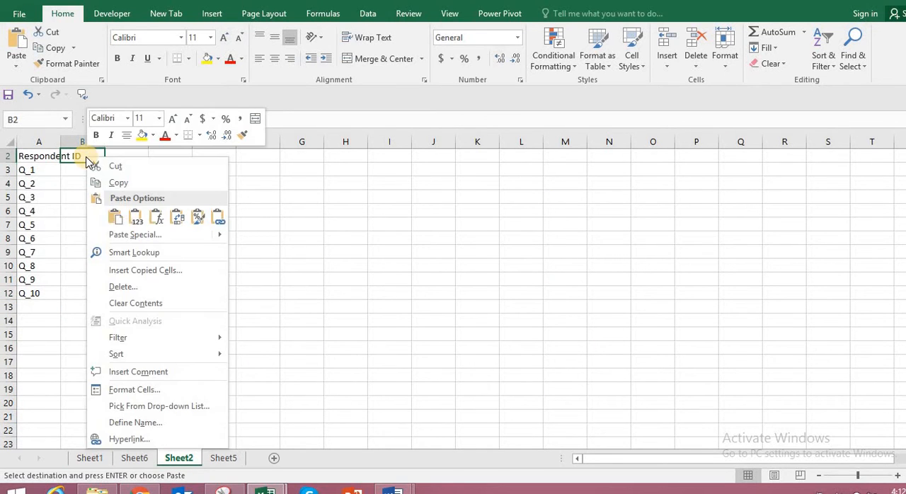
{"action": "left_click", "coordinate": [125, 235]}
{"action": "key", "text": "v"}
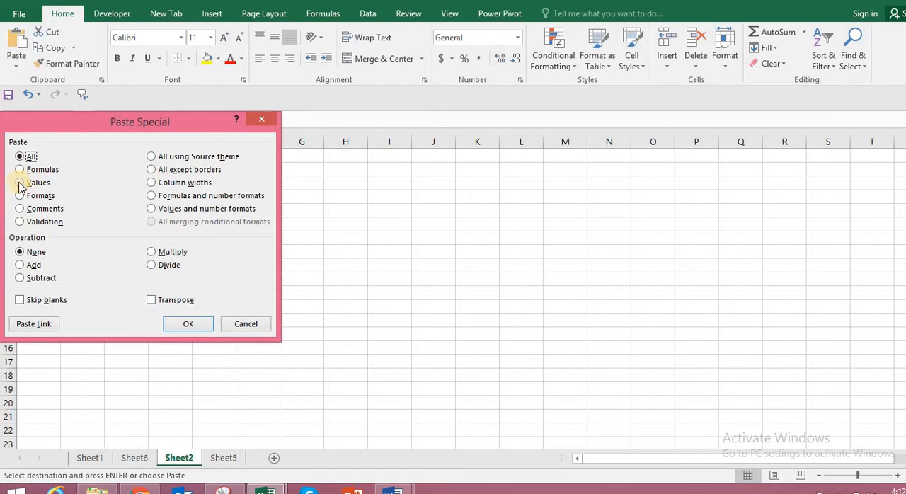
{"action": "left_click", "coordinate": [150, 301]}
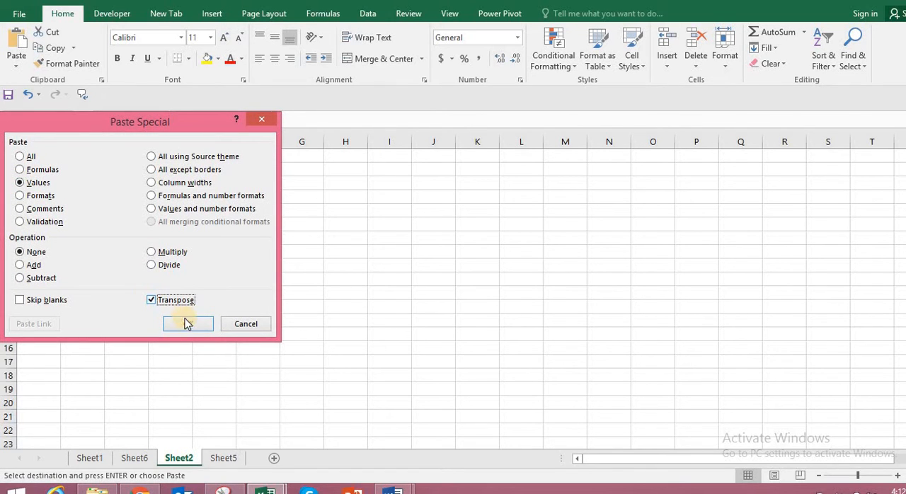
{"action": "left_click", "coordinate": [188, 323]}
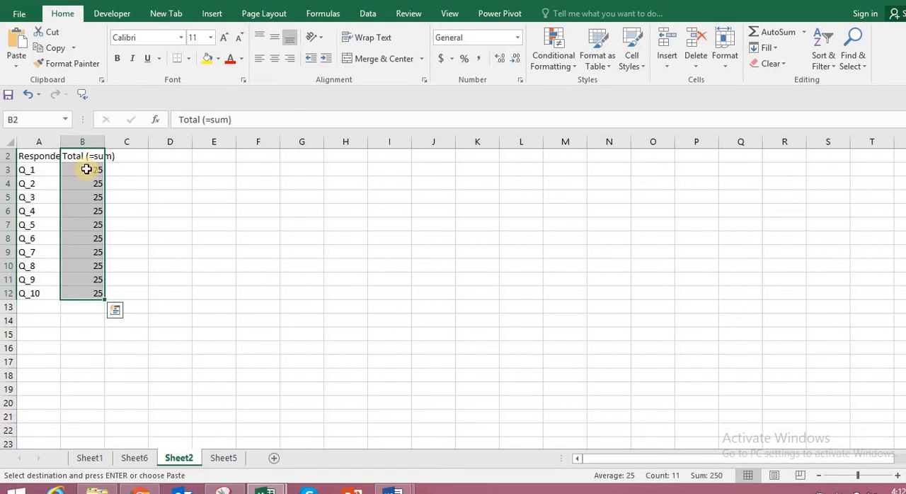
Replace the header in B2 of Sheet2 with n.
{"action": "left_click", "coordinate": [129, 168]}
{"action": "left_click", "coordinate": [87, 157]}
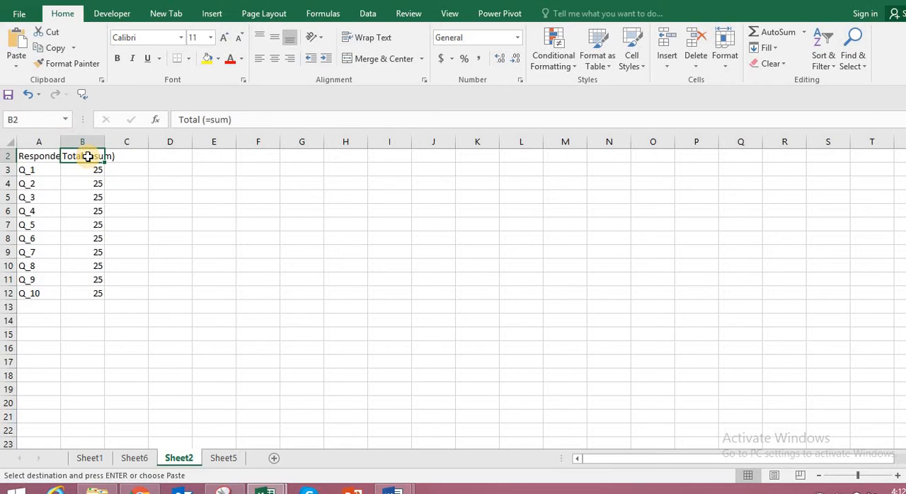
{"action": "key", "text": "BackSpace"}
{"action": "left_click", "coordinate": [228, 261]}
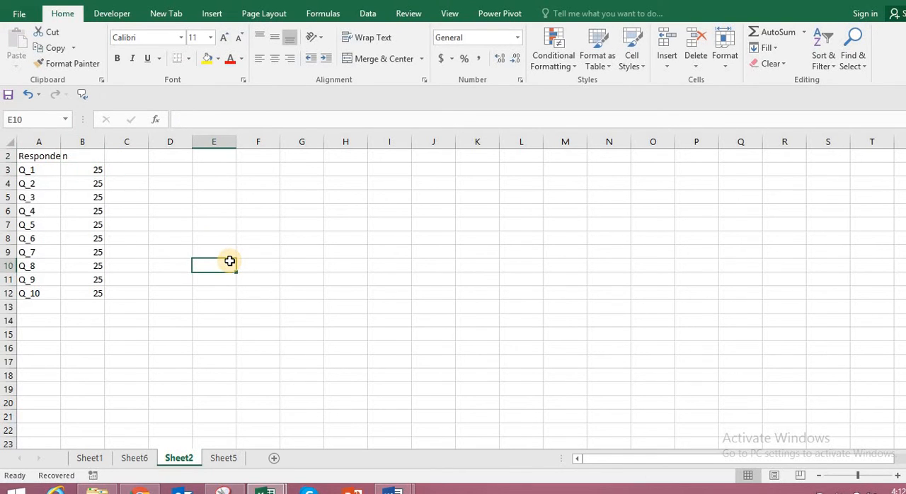
Copy the Valid Percentages block A43:K48 on Sheet1, from the Strongly agree row through the Total row.
{"action": "left_click", "coordinate": [90, 458]}
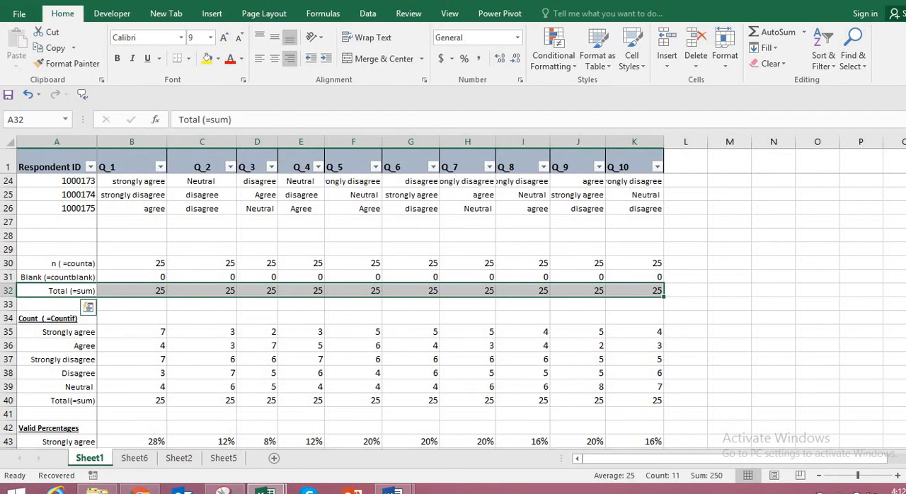
{"action": "scroll", "coordinate": [334, 312], "scroll_direction": "down", "scroll_amount": 2}
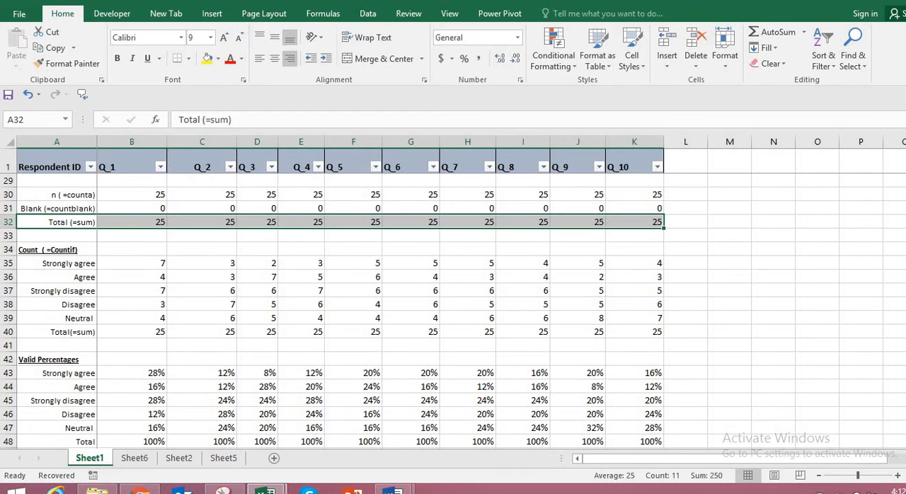
{"action": "scroll", "coordinate": [456, 371], "scroll_direction": "down", "scroll_amount": 2}
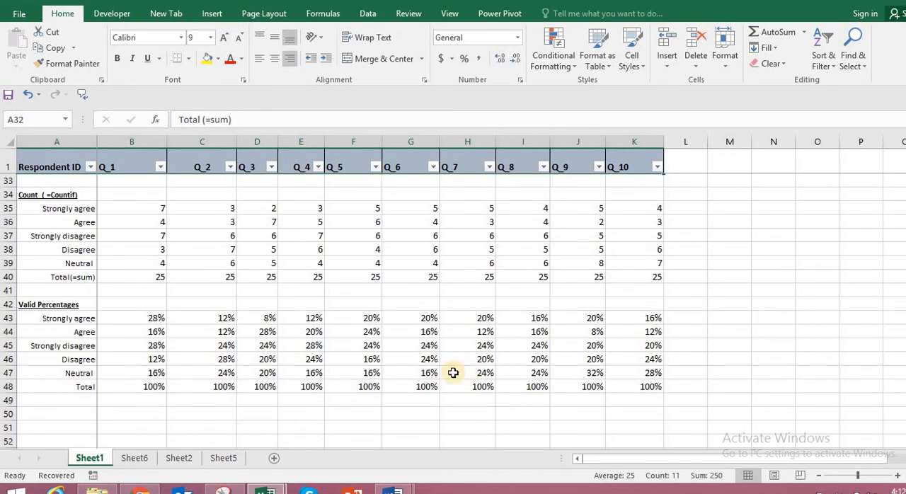
{"action": "left_click_drag", "start_coordinate": [30, 324], "coordinate": [312, 359]}
{"action": "left_click", "coordinate": [789, 372]}
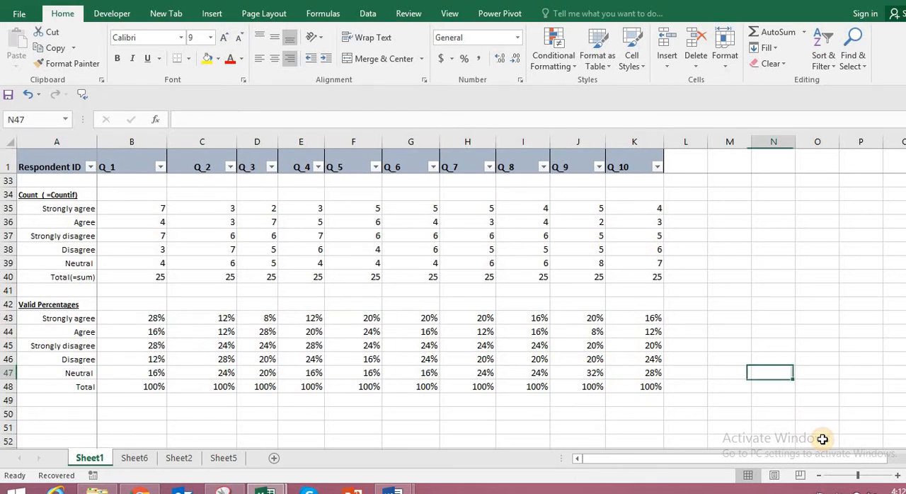
{"action": "left_click", "coordinate": [896, 481]}
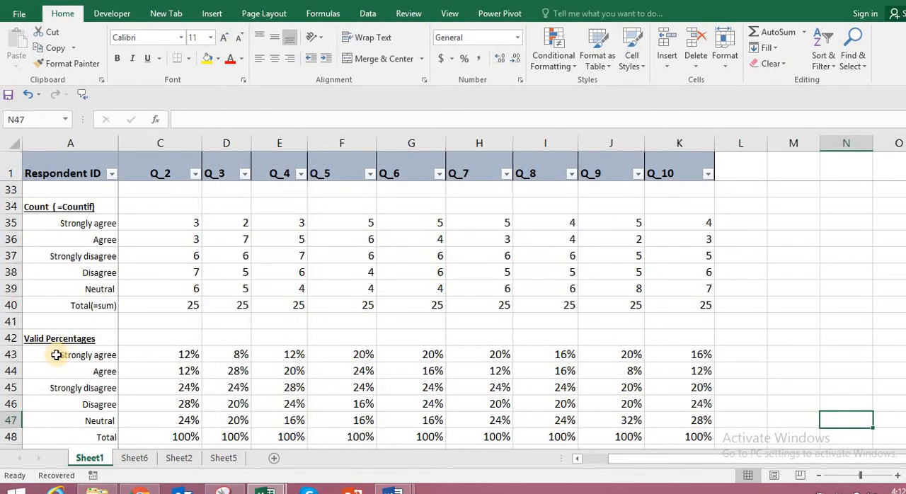
{"action": "left_click_drag", "start_coordinate": [56, 355], "coordinate": [766, 368]}
{"action": "right_click", "coordinate": [589, 327]}
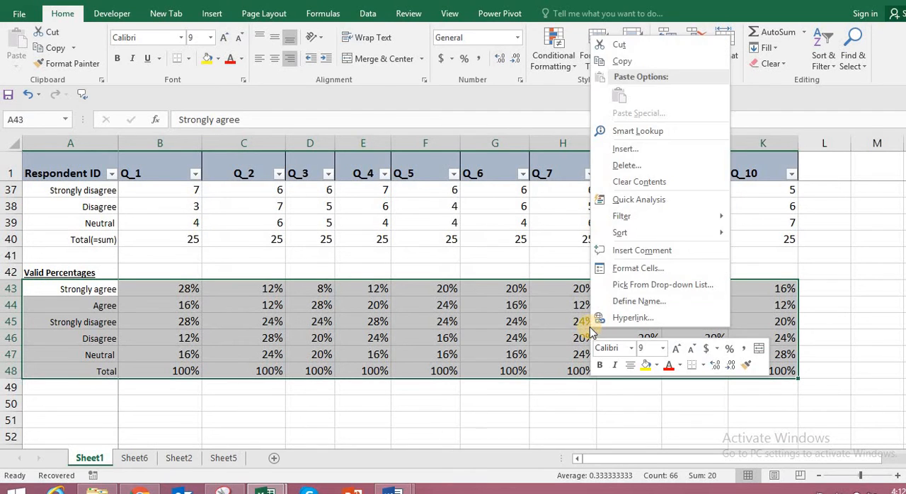
{"action": "left_click", "coordinate": [633, 59]}
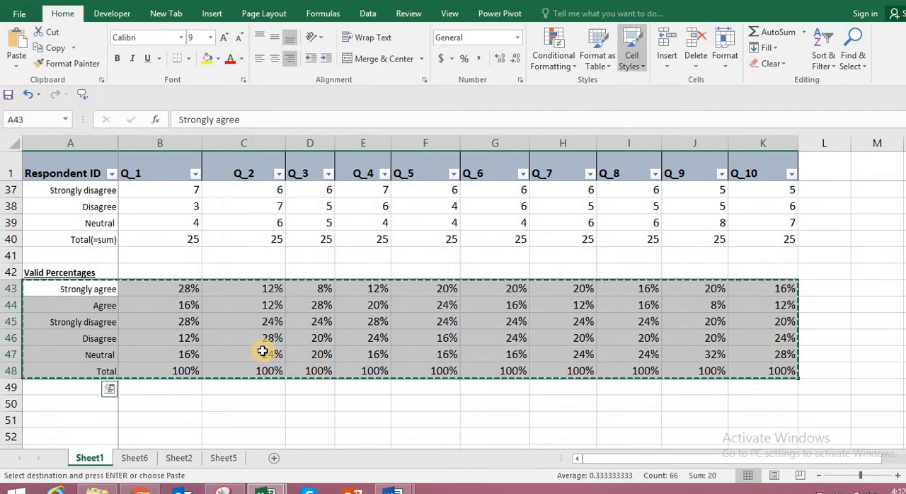
Paste the copied valid percentages into Sheet2 starting at C2 as transposed values.
{"action": "left_click", "coordinate": [179, 459]}
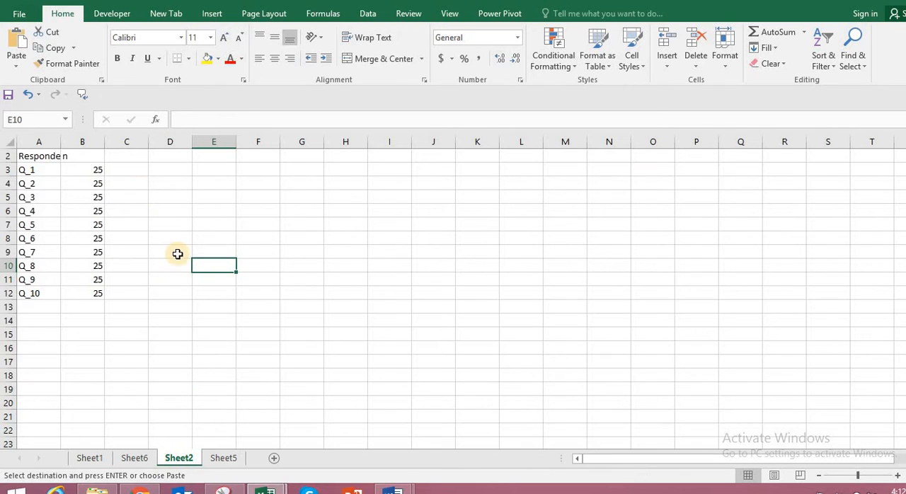
{"action": "left_click", "coordinate": [134, 157]}
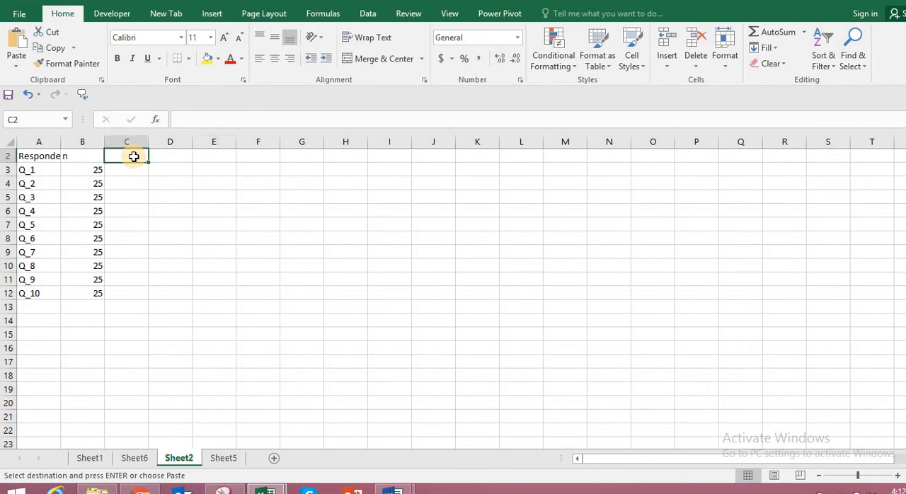
{"action": "right_click", "coordinate": [135, 158]}
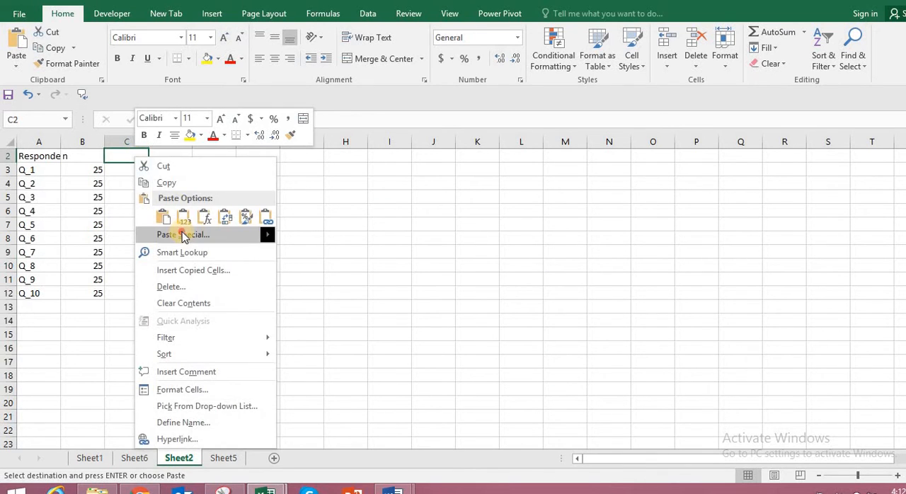
{"action": "left_click", "coordinate": [182, 234]}
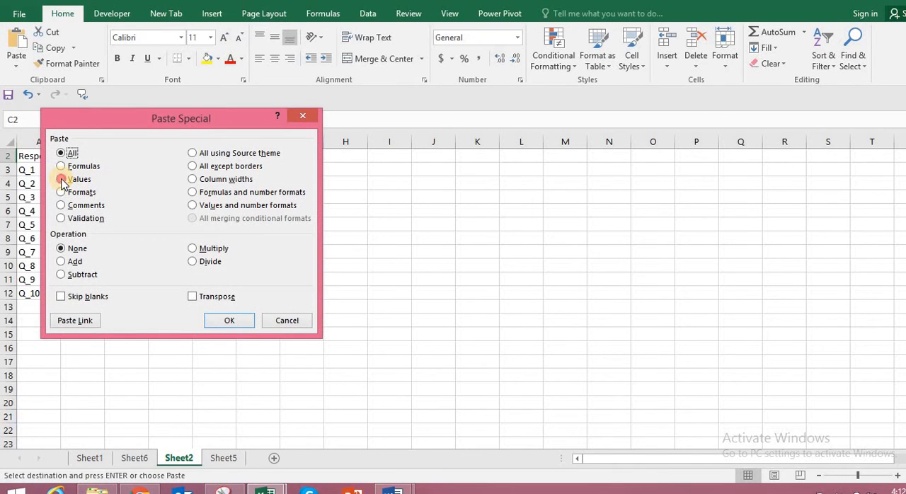
{"action": "left_click", "coordinate": [62, 180]}
{"action": "left_click", "coordinate": [195, 298]}
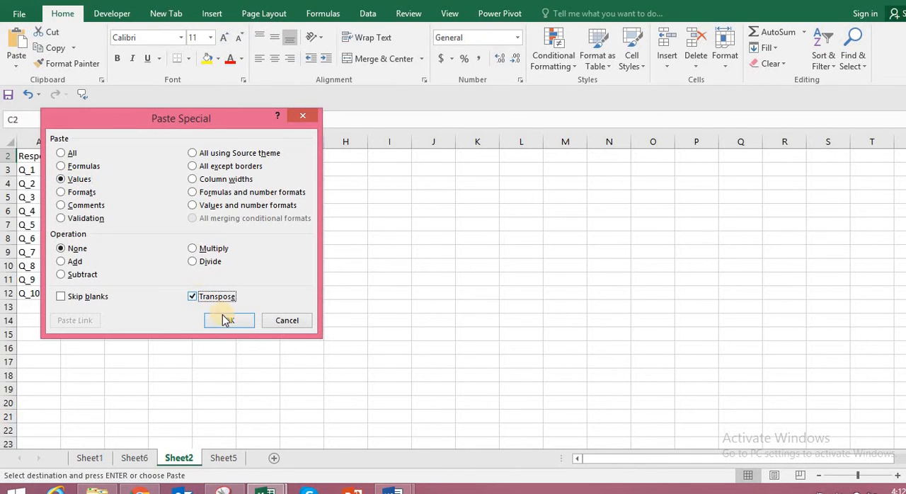
{"action": "left_click", "coordinate": [234, 319]}
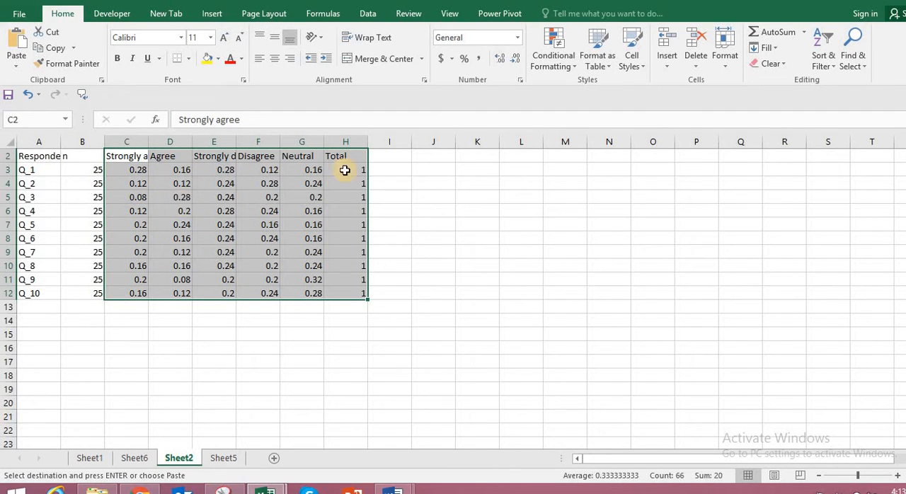
Format the pasted block C2:H12 on Sheet2 as percentages.
{"action": "left_click", "coordinate": [464, 60]}
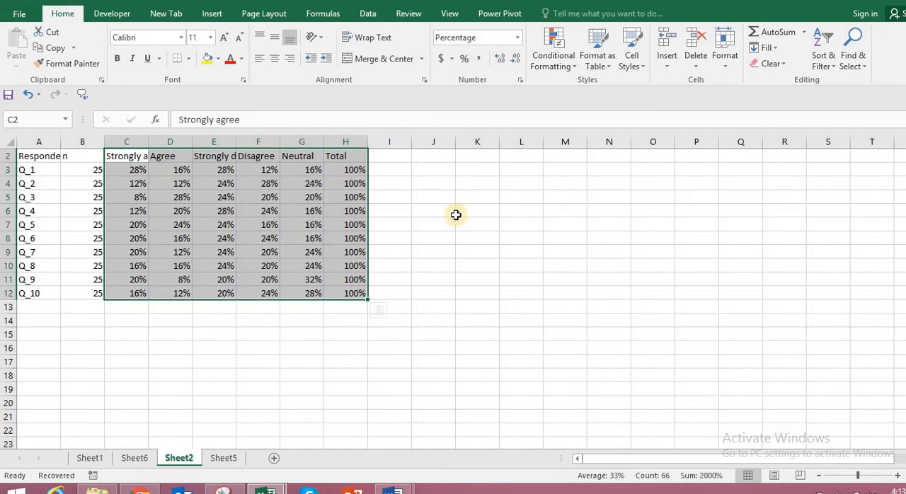
{"action": "left_click", "coordinate": [290, 332]}
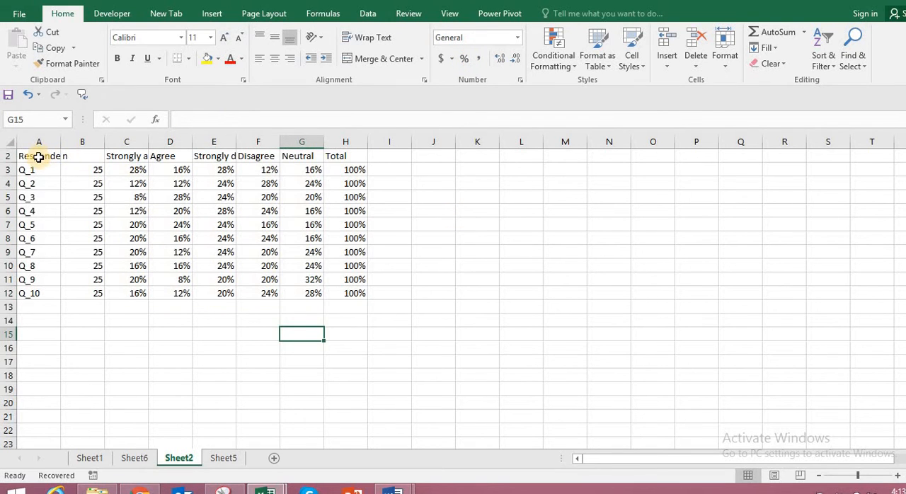
Format the header row A2:H2 with wrapped, bold, centred text and a grey fill.
{"action": "left_click_drag", "start_coordinate": [38, 157], "coordinate": [346, 156]}
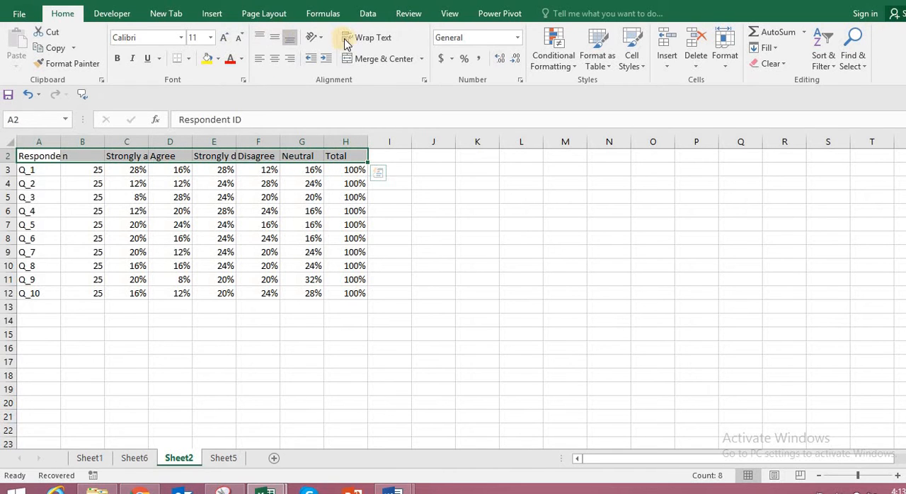
{"action": "left_click", "coordinate": [367, 42]}
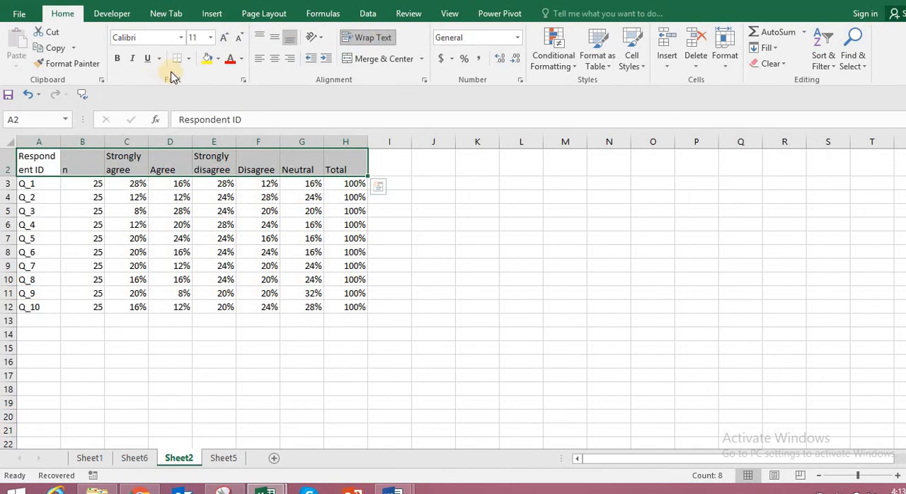
{"action": "left_click", "coordinate": [118, 59]}
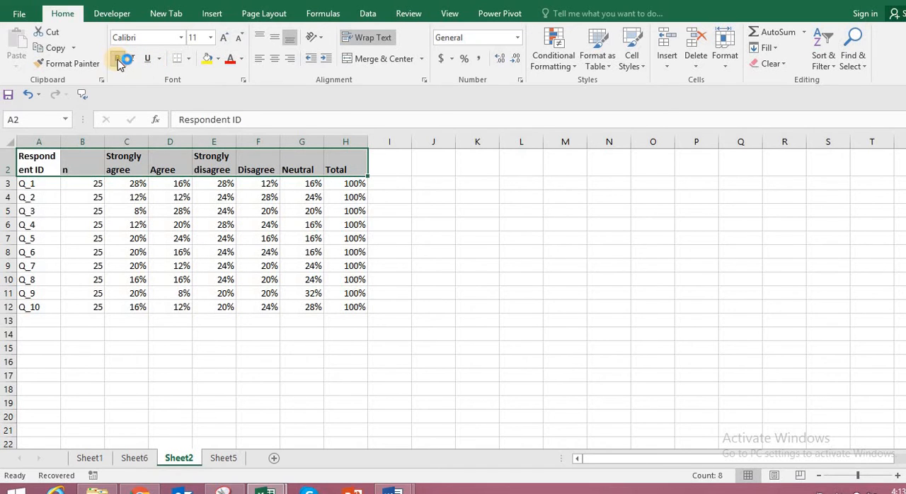
{"action": "left_click", "coordinate": [219, 60]}
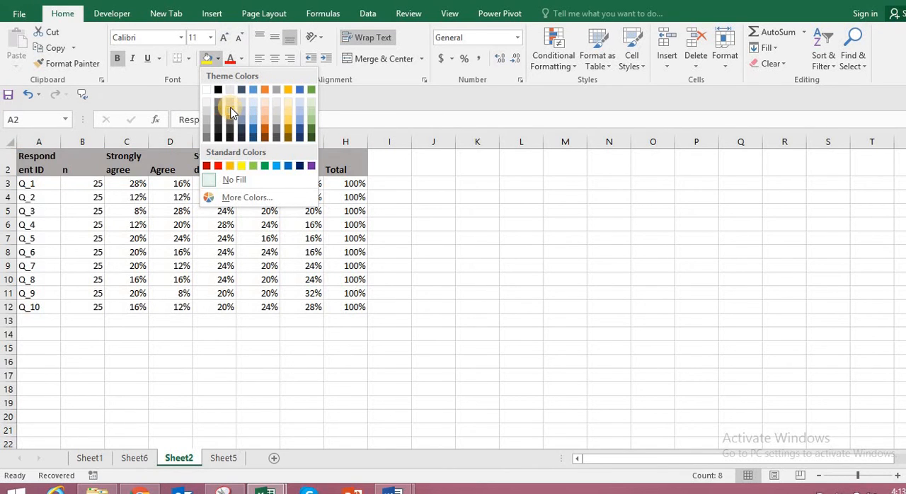
{"action": "left_click", "coordinate": [230, 112]}
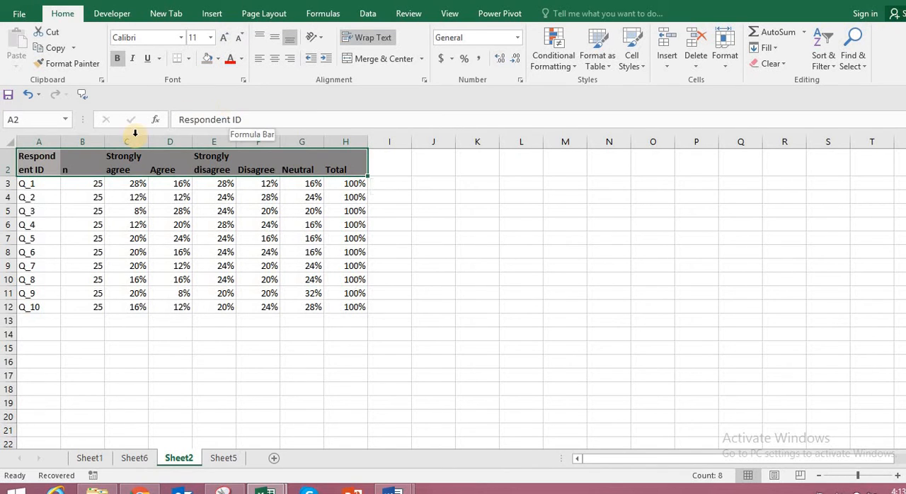
{"action": "left_click", "coordinate": [275, 61]}
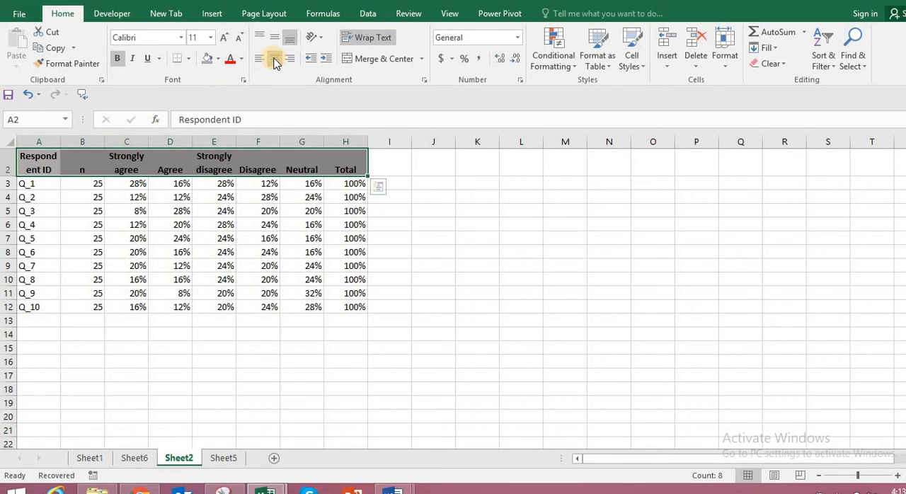
{"action": "left_click", "coordinate": [464, 277]}
Bold the n values in B3:B12 and the Total values in H3:H12, and widen column A to fit the word Respondent.
{"action": "left_click_drag", "start_coordinate": [90, 189], "coordinate": [89, 307]}
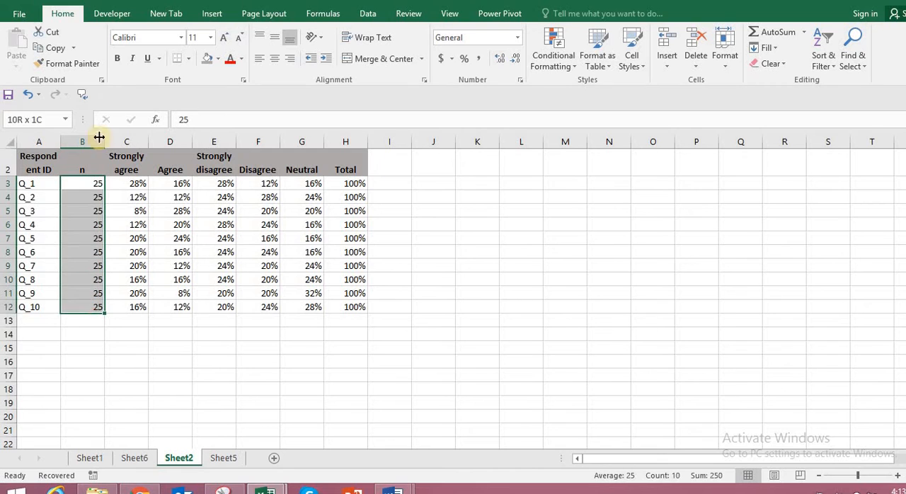
{"action": "left_click", "coordinate": [118, 61]}
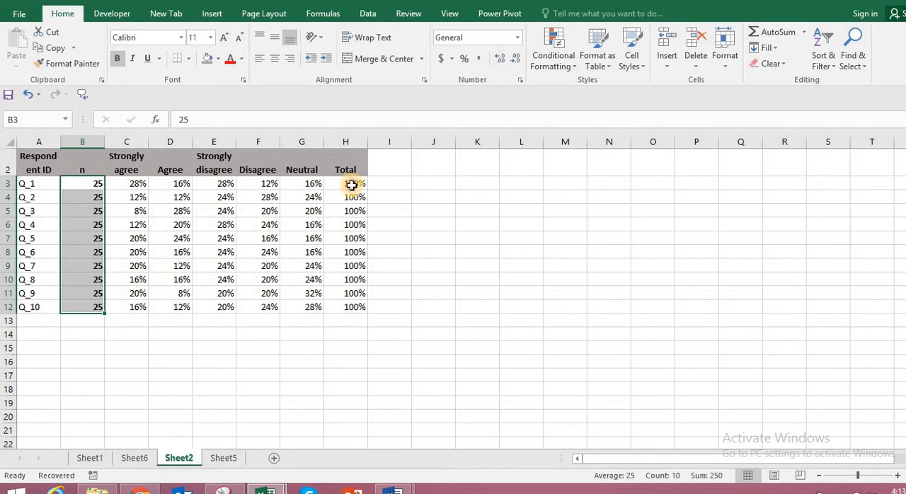
{"action": "left_click_drag", "start_coordinate": [352, 185], "coordinate": [354, 307]}
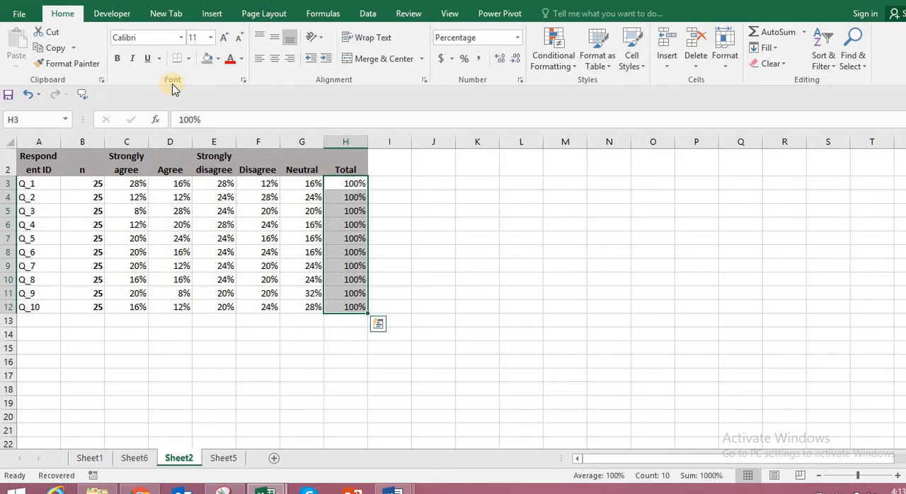
{"action": "left_click", "coordinate": [117, 58]}
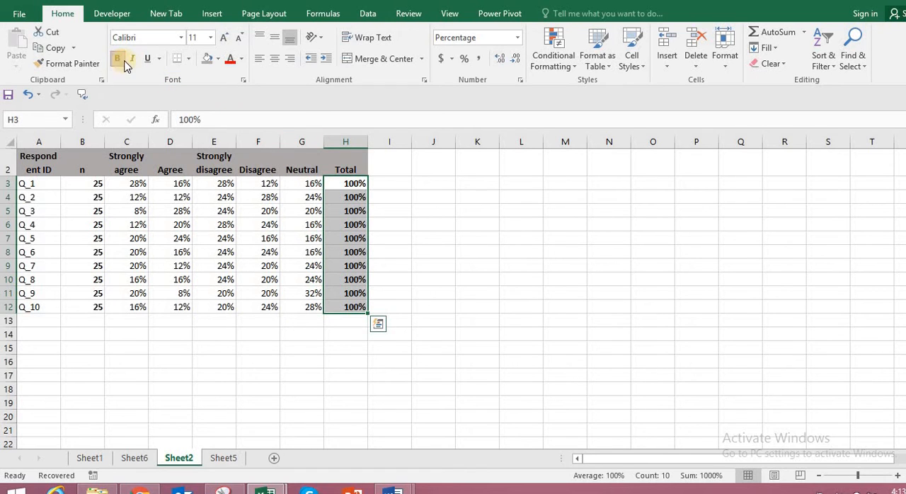
{"action": "left_click", "coordinate": [461, 321]}
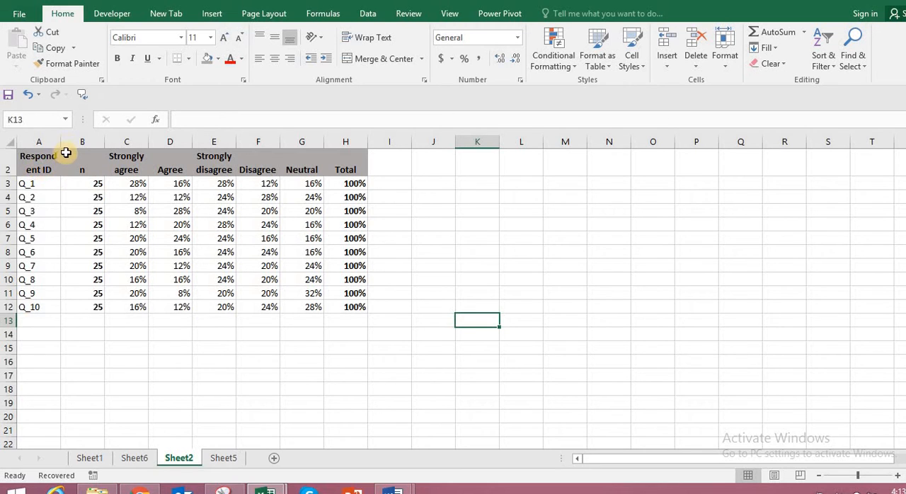
{"action": "left_click_drag", "start_coordinate": [60, 141], "coordinate": [73, 143]}
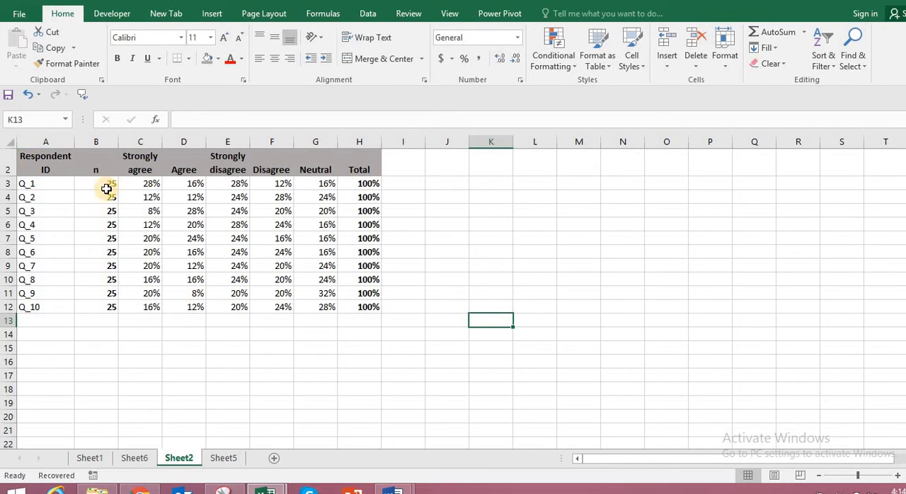
Put thick outside borders around the n values in B3:B12 and the Total values in H3:H12.
{"action": "left_click_drag", "start_coordinate": [101, 181], "coordinate": [101, 306]}
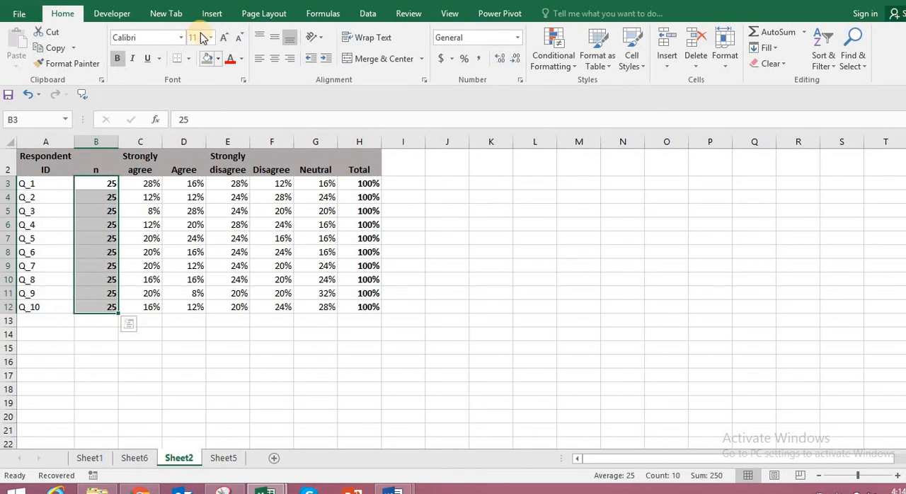
{"action": "left_click", "coordinate": [188, 65]}
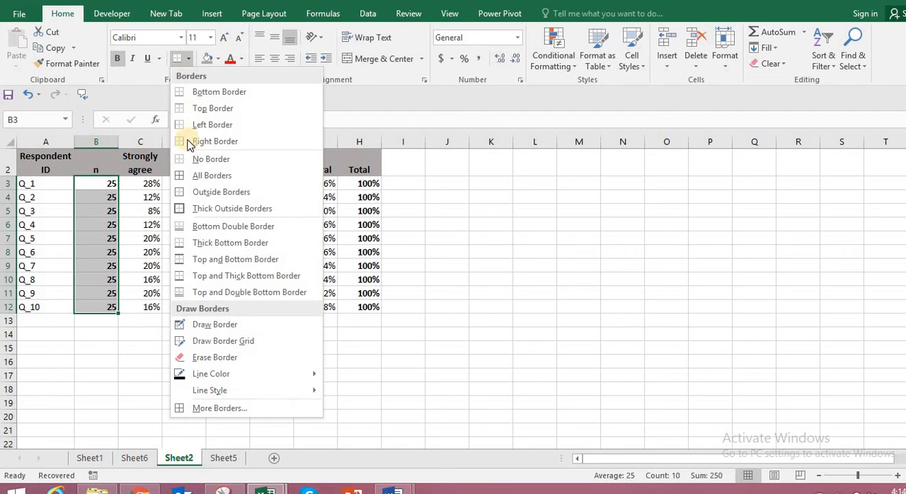
{"action": "left_click", "coordinate": [187, 210]}
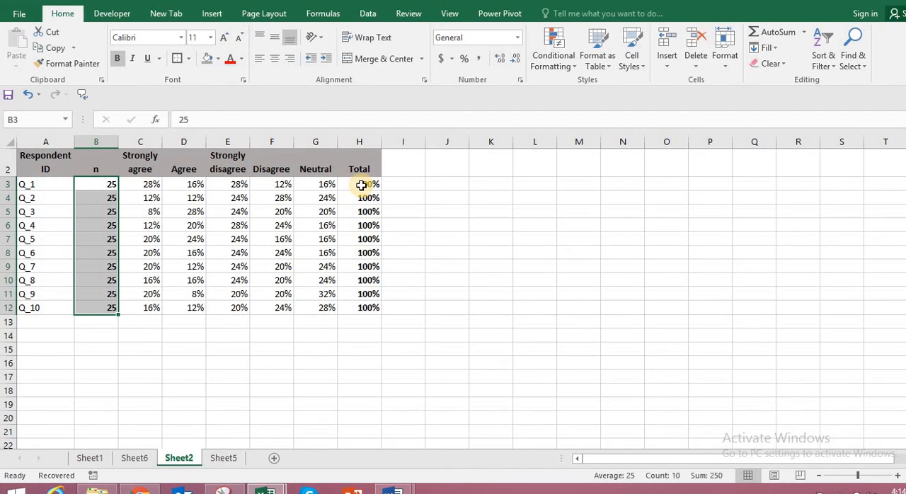
{"action": "left_click_drag", "start_coordinate": [361, 183], "coordinate": [360, 307]}
{"action": "left_click", "coordinate": [177, 59]}
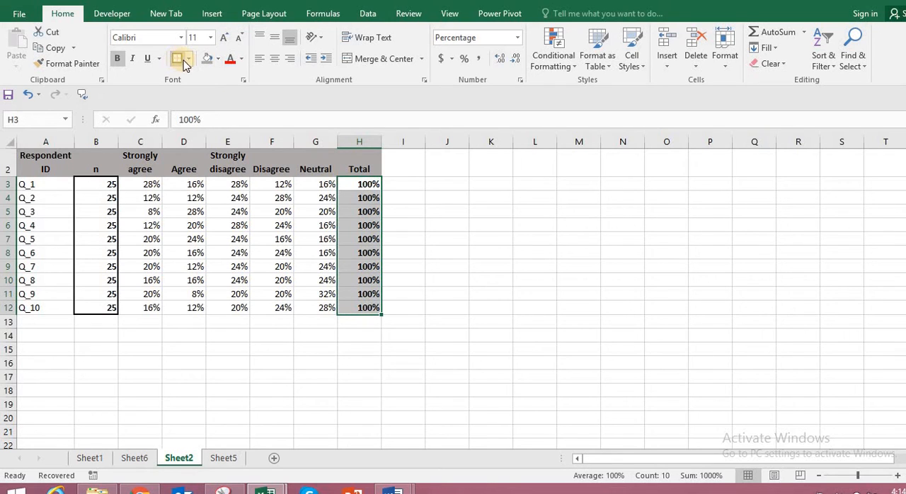
{"action": "left_click", "coordinate": [457, 278]}
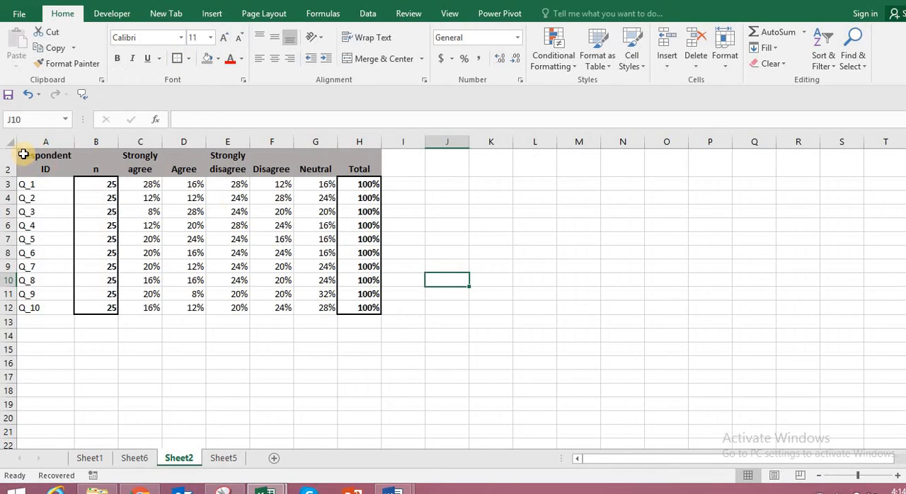
Put a thick outside border around the whole summary table A2:H12.
{"action": "left_click_drag", "start_coordinate": [24, 153], "coordinate": [368, 322]}
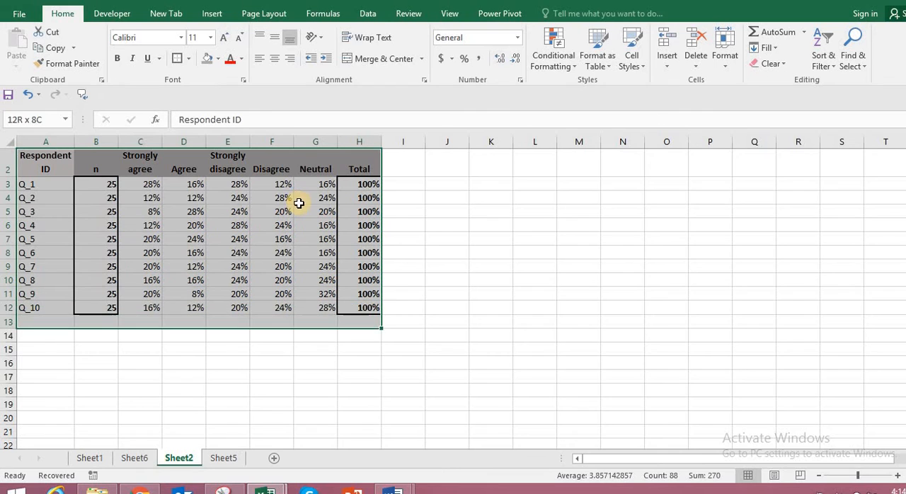
{"action": "left_click", "coordinate": [96, 363]}
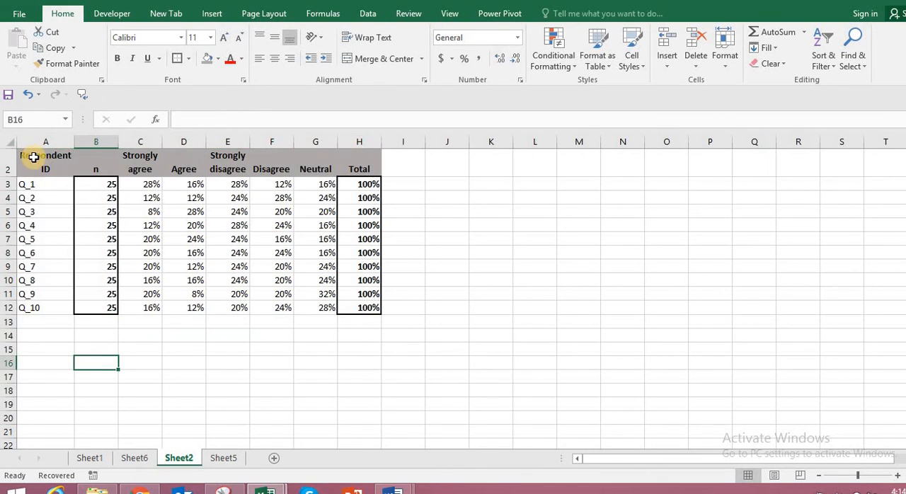
{"action": "left_click_drag", "start_coordinate": [33, 157], "coordinate": [344, 309]}
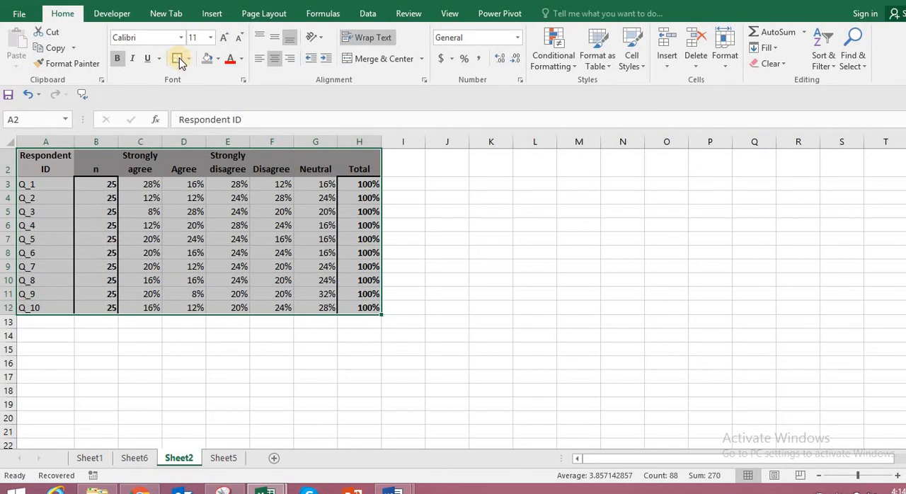
{"action": "left_click", "coordinate": [474, 254]}
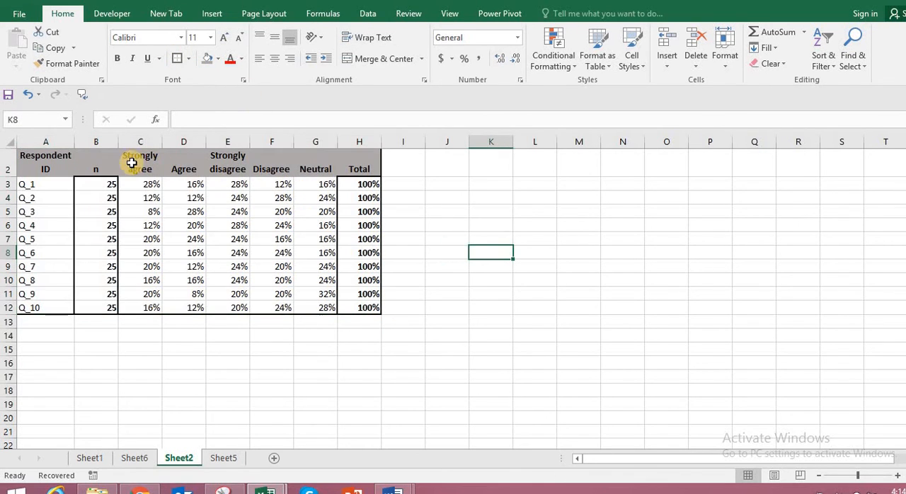
Apply a thick outside border to the header row A2:H2.
{"action": "left_click_drag", "start_coordinate": [36, 162], "coordinate": [370, 168]}
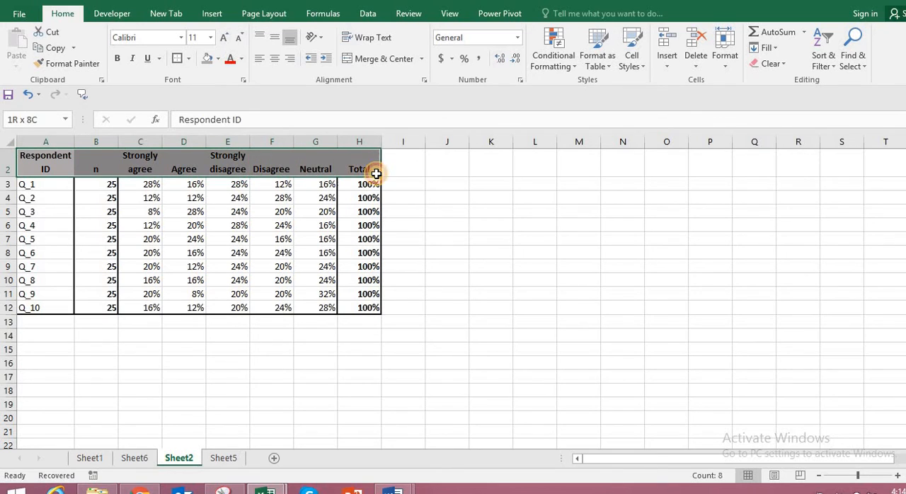
{"action": "left_click", "coordinate": [177, 59]}
{"action": "left_click", "coordinate": [489, 226]}
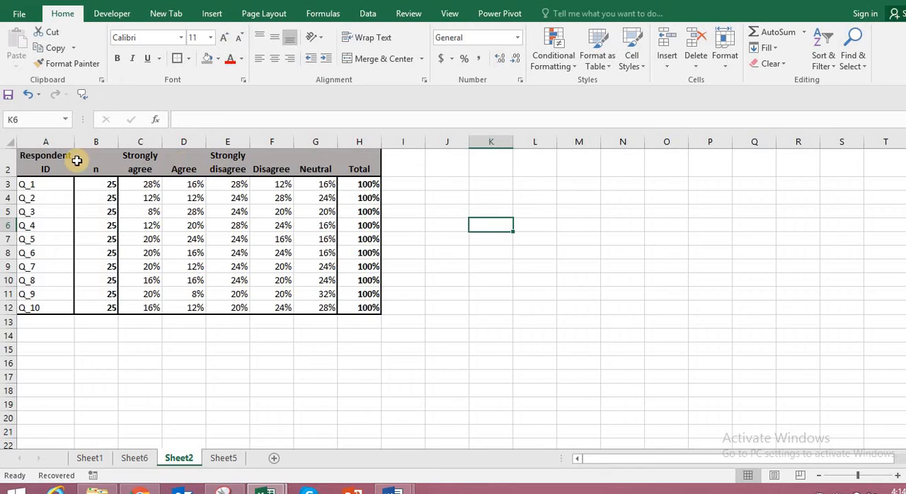
Apply All Borders to the header cells A2:H2.
{"action": "left_click_drag", "start_coordinate": [36, 166], "coordinate": [368, 168]}
{"action": "left_click", "coordinate": [189, 60]}
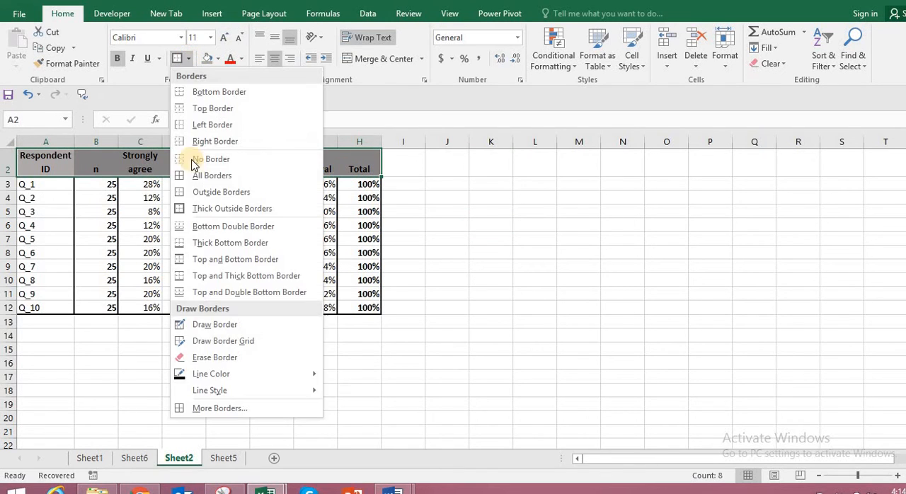
{"action": "left_click", "coordinate": [184, 174]}
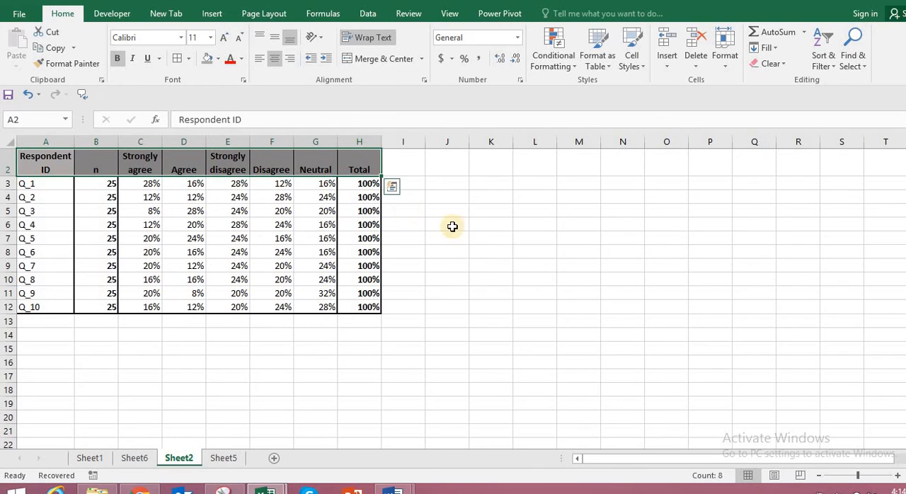
{"action": "left_click", "coordinate": [492, 239]}
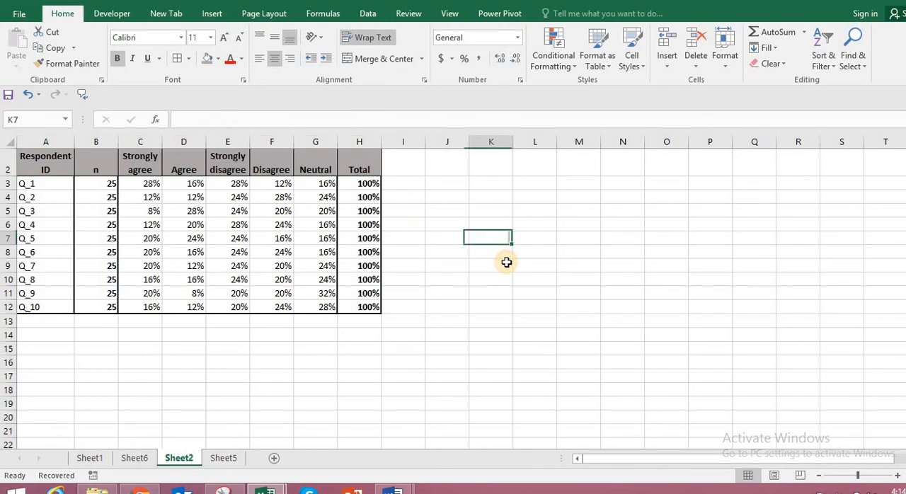
Centre the n, percentage and Total values in B3:H12 horizontally.
{"action": "left_click", "coordinate": [671, 284]}
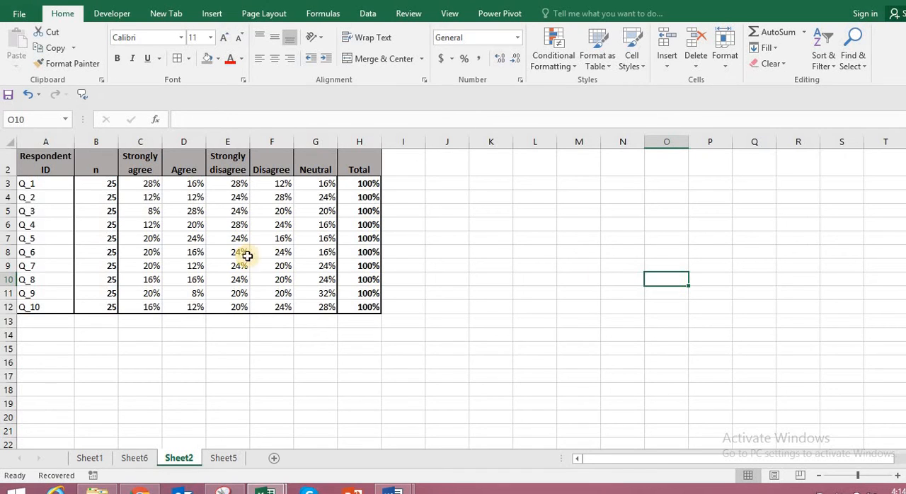
{"action": "left_click_drag", "start_coordinate": [105, 186], "coordinate": [264, 228]}
{"action": "left_click", "coordinate": [178, 255]}
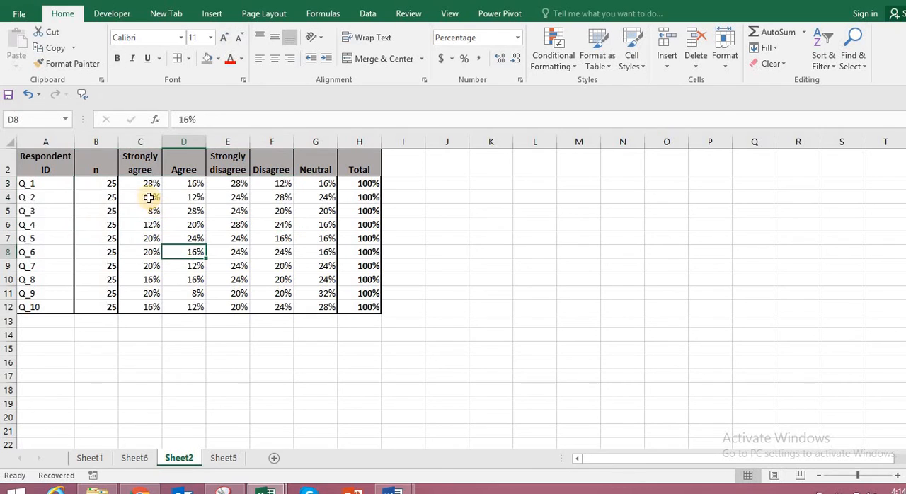
{"action": "left_click_drag", "start_coordinate": [148, 186], "coordinate": [112, 223]}
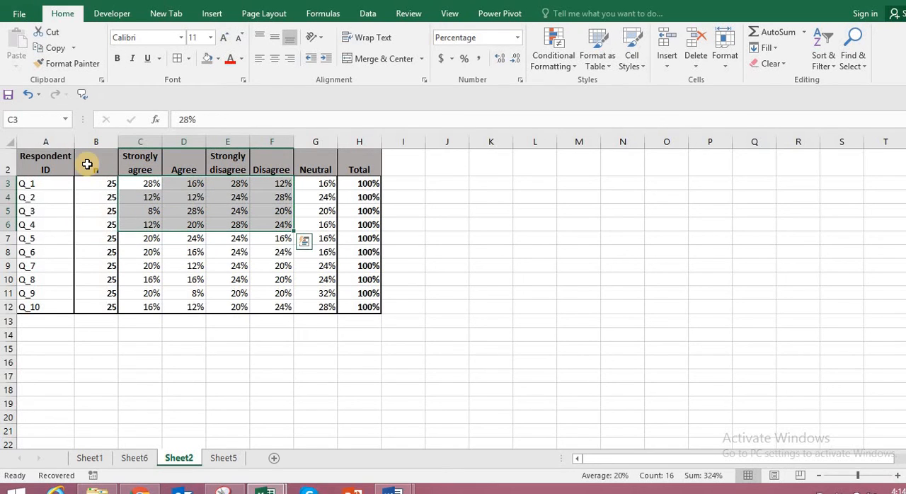
{"action": "left_click_drag", "start_coordinate": [105, 186], "coordinate": [368, 307]}
{"action": "left_click", "coordinate": [276, 61]}
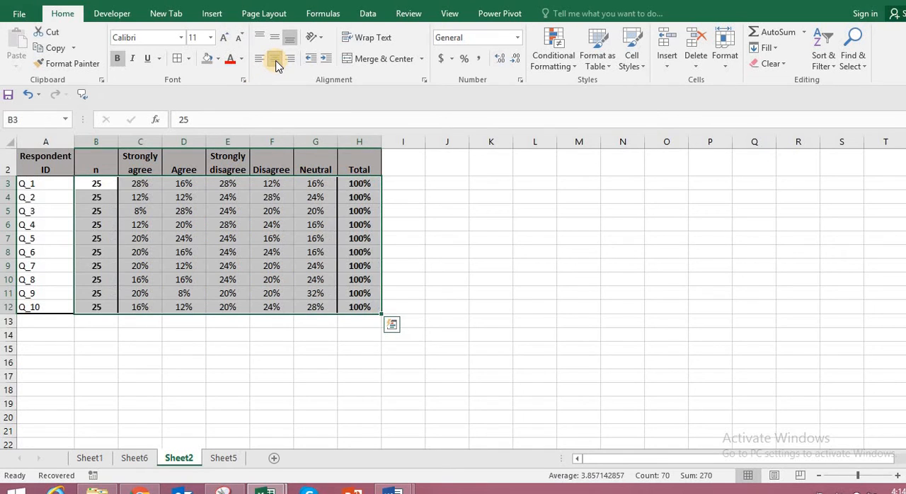
{"action": "left_click", "coordinate": [479, 277]}
{"action": "left_click", "coordinate": [543, 310]}
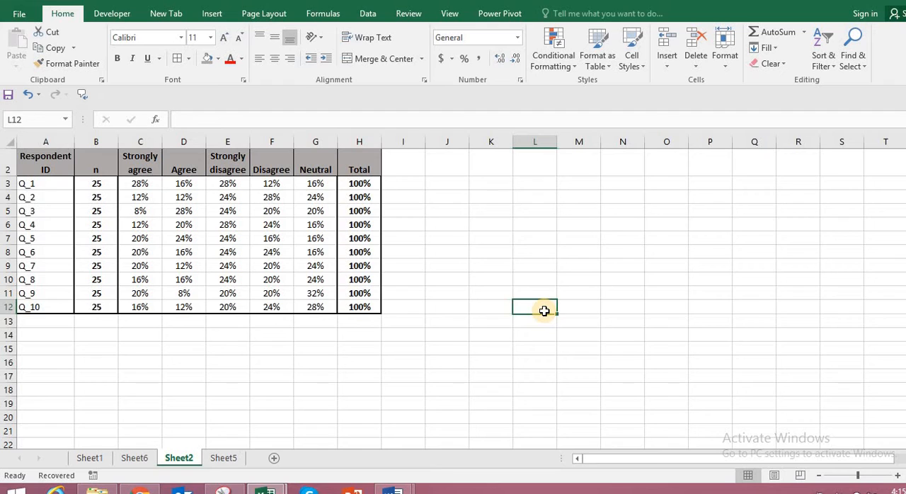
{"action": "left_click", "coordinate": [38, 185]}
{"action": "left_click", "coordinate": [34, 199]}
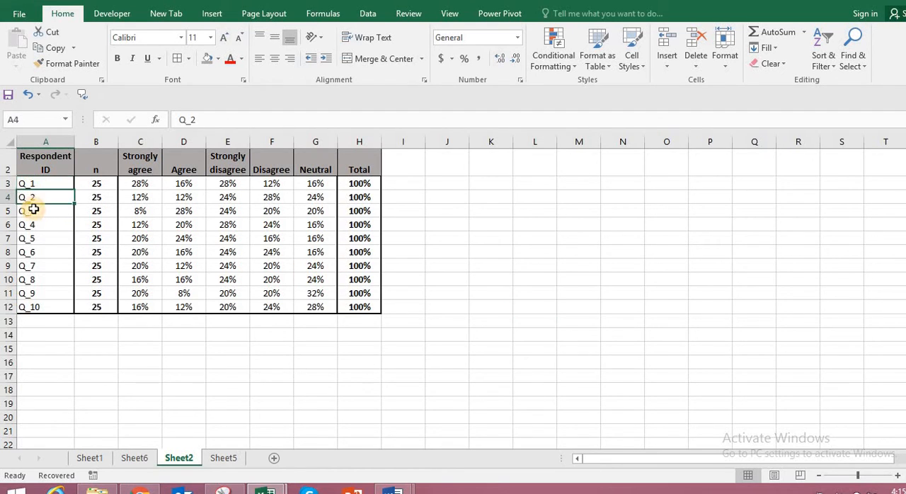
{"action": "left_click", "coordinate": [32, 213]}
{"action": "left_click", "coordinate": [29, 227]}
{"action": "left_click", "coordinate": [31, 240]}
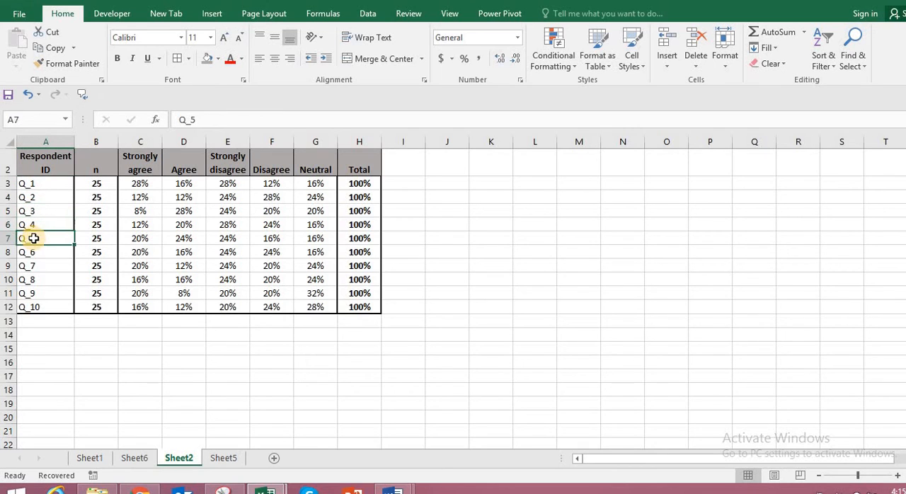
Widen column A to roughly three times its width to make room for the question text.
{"action": "left_click", "coordinate": [35, 186]}
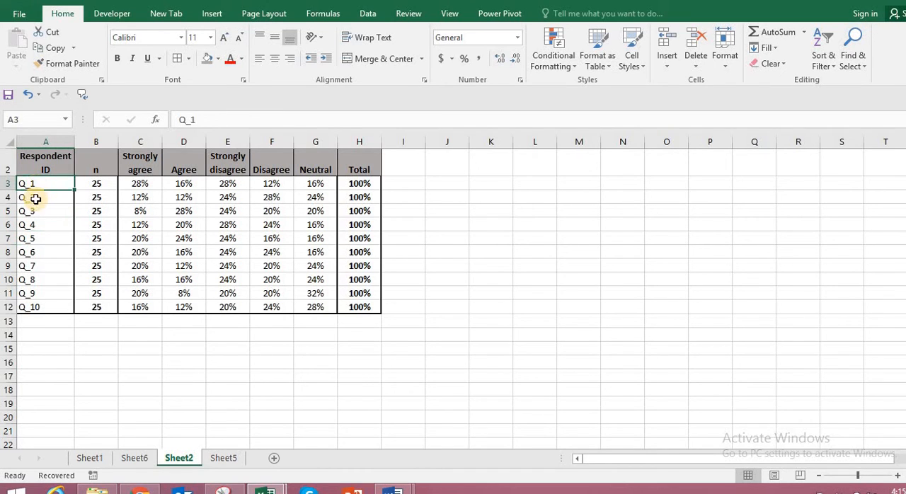
{"action": "left_click", "coordinate": [37, 198]}
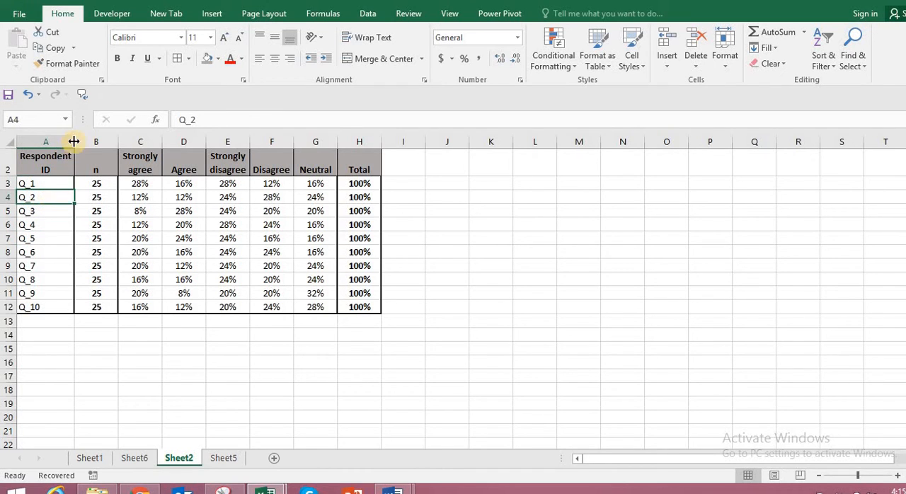
{"action": "left_click_drag", "start_coordinate": [78, 139], "coordinate": [205, 172]}
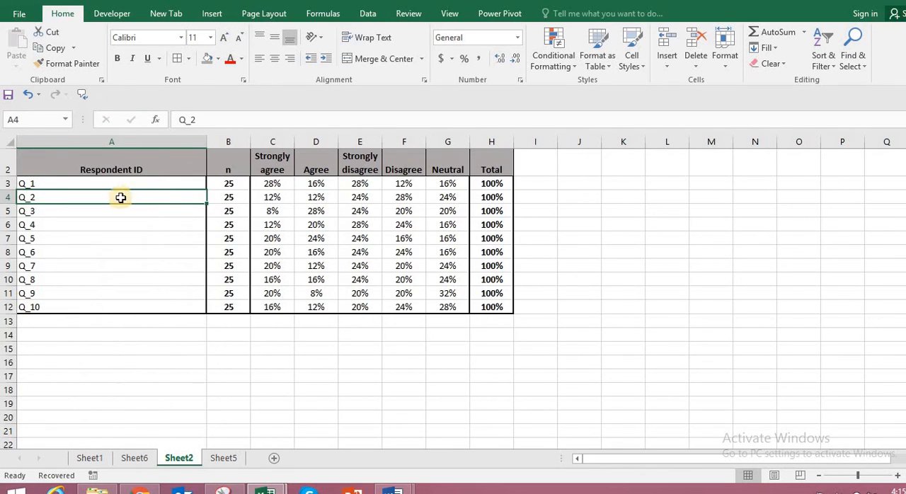
{"action": "left_click", "coordinate": [88, 237]}
{"action": "left_click", "coordinate": [70, 185]}
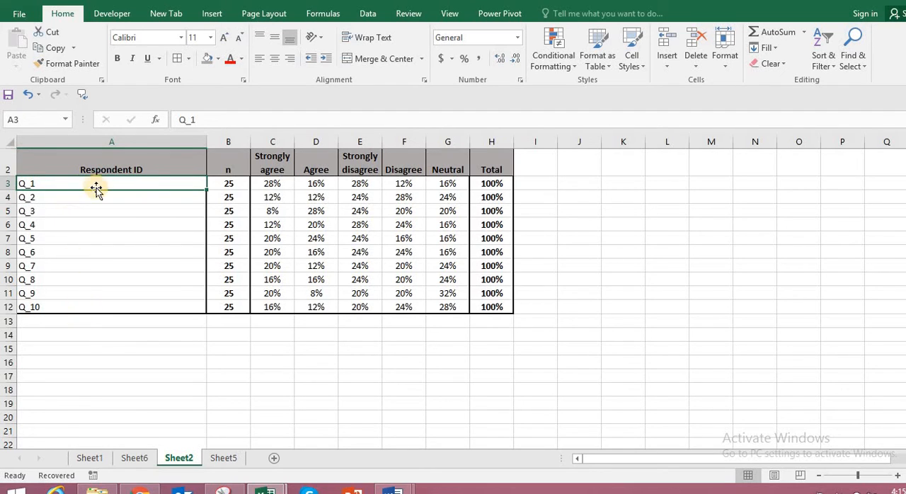
{"action": "left_click", "coordinate": [228, 377]}
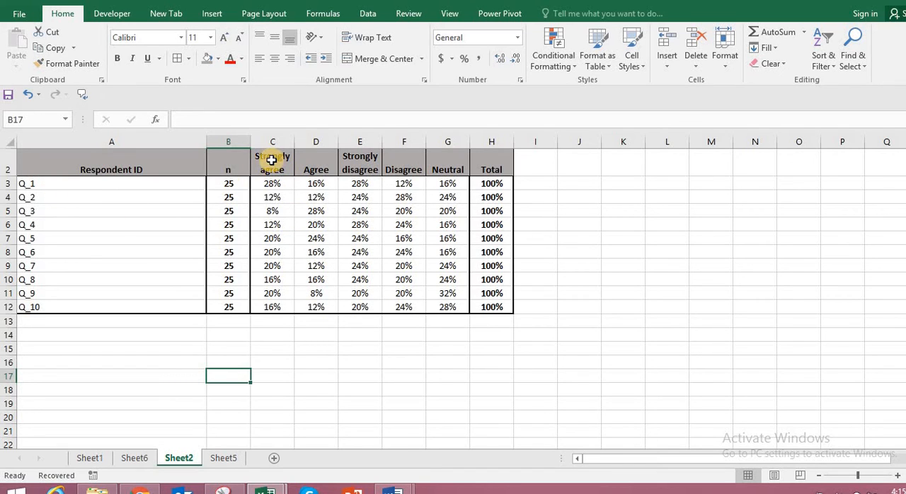
Insert a 2-D clustered column chart from the response headers and Q_1 percentages in C2:G3.
{"action": "left_click_drag", "start_coordinate": [269, 160], "coordinate": [443, 181]}
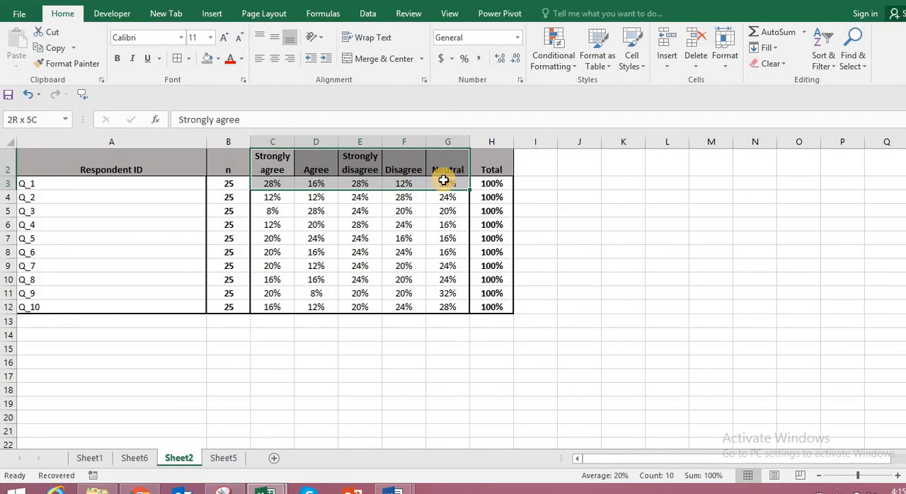
{"action": "left_click_drag", "start_coordinate": [444, 181], "coordinate": [443, 180]}
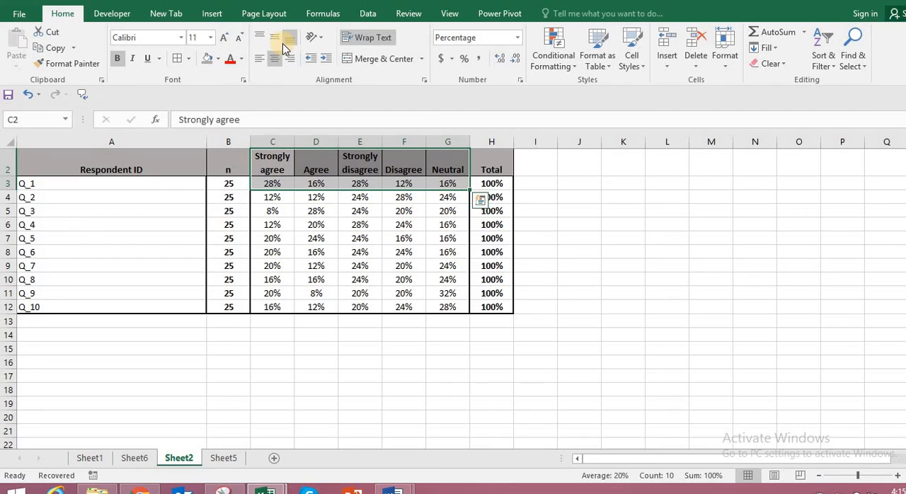
{"action": "left_click", "coordinate": [212, 14]}
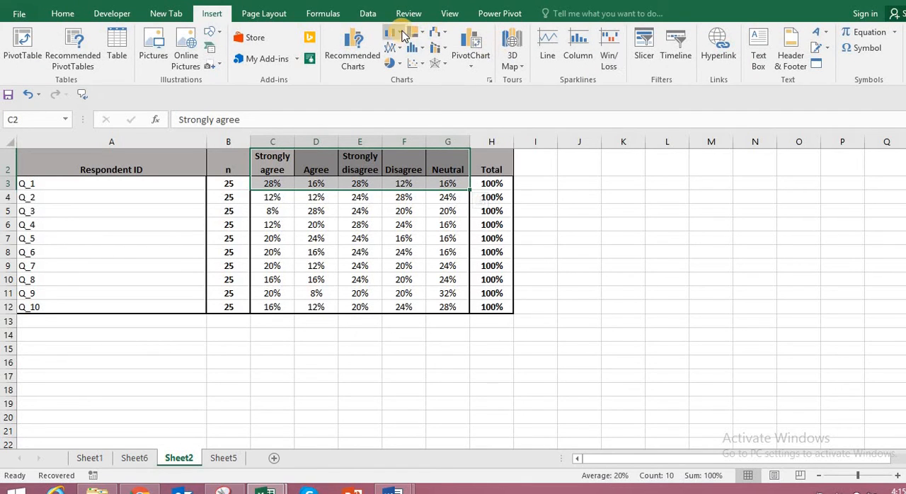
{"action": "left_click", "coordinate": [402, 34]}
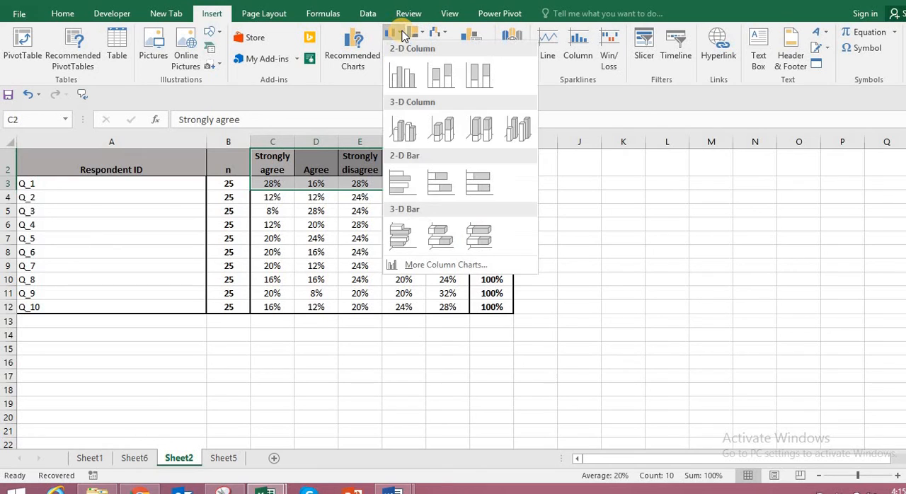
{"action": "left_click", "coordinate": [403, 83]}
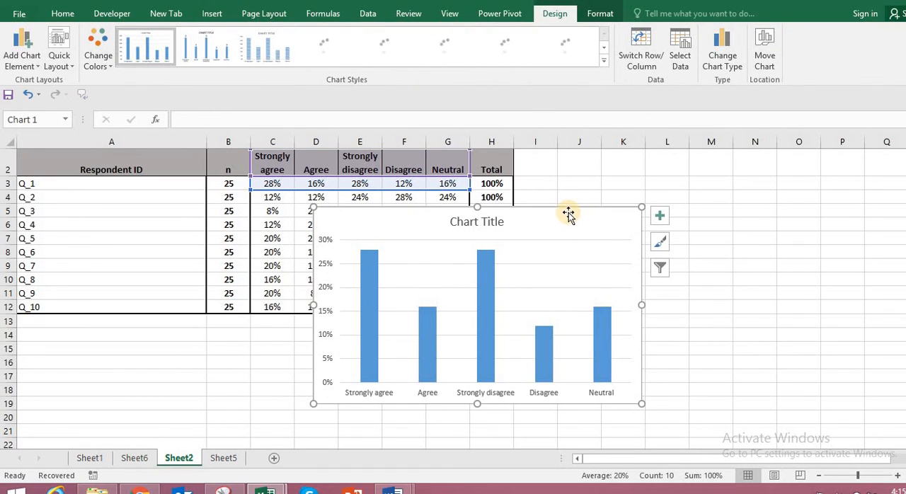
Move the chart to the empty area beside the table and apply the dark-gradient chart style with blue columns.
{"action": "left_click_drag", "start_coordinate": [568, 214], "coordinate": [778, 173]}
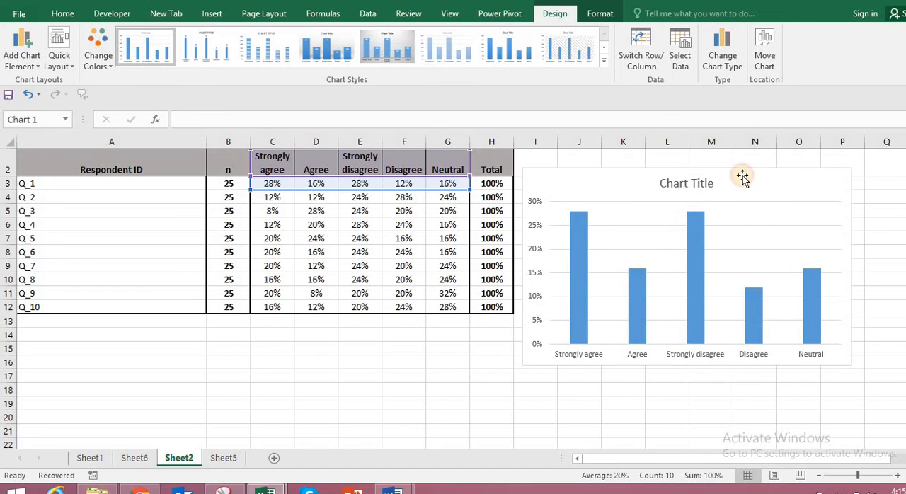
{"action": "left_click", "coordinate": [603, 62]}
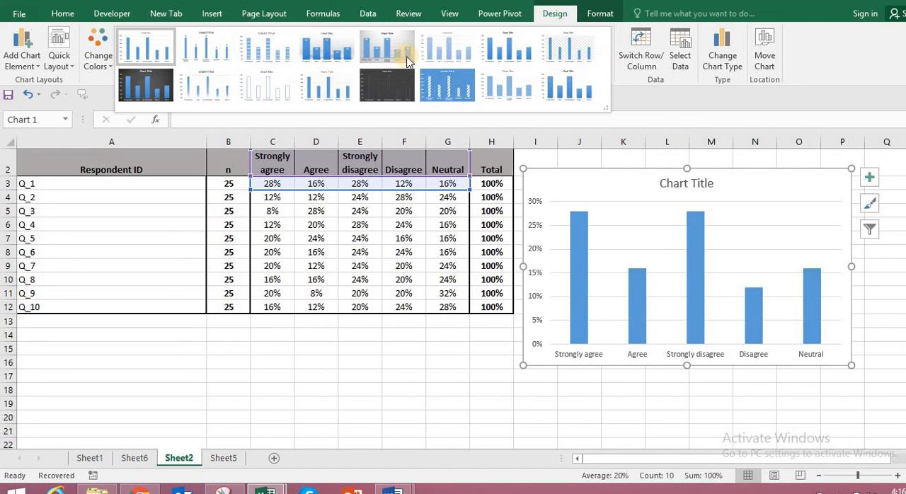
{"action": "left_click", "coordinate": [159, 95]}
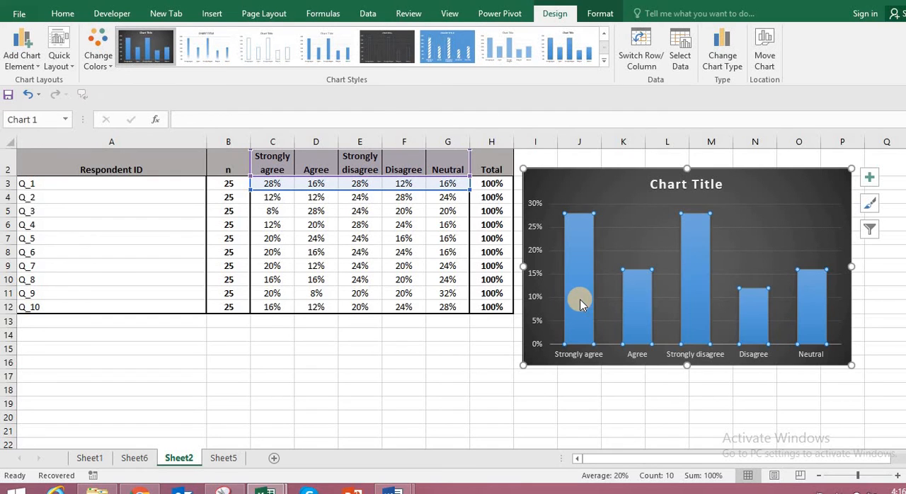
Fill the Agree column with orange and the Strongly disagree column with a darker shade of orange.
{"action": "left_click", "coordinate": [641, 306]}
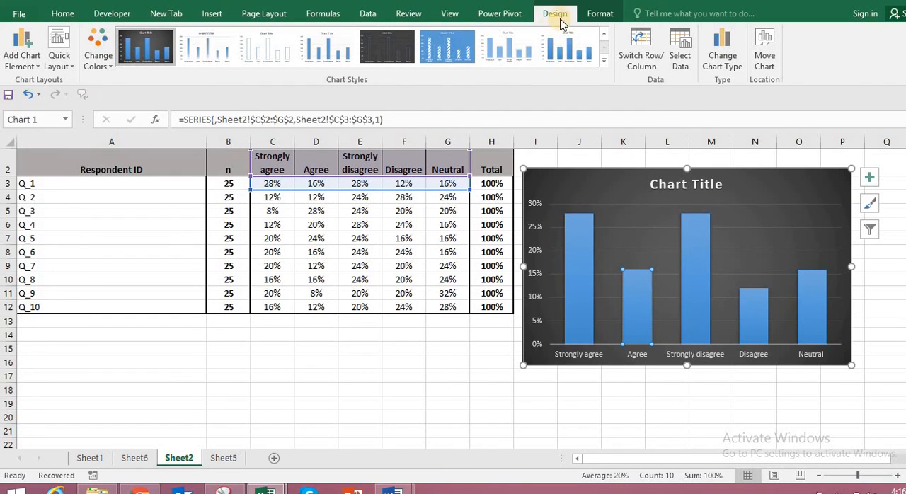
{"action": "left_click", "coordinate": [599, 13]}
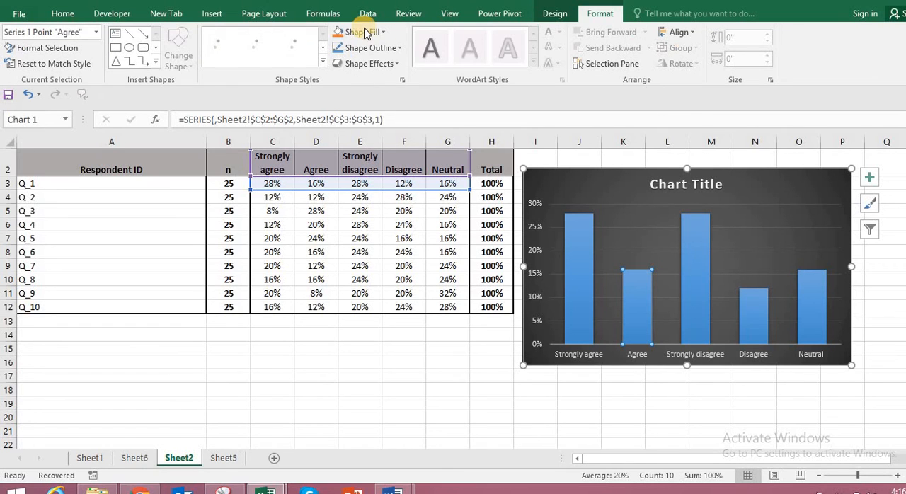
{"action": "left_click", "coordinate": [337, 33]}
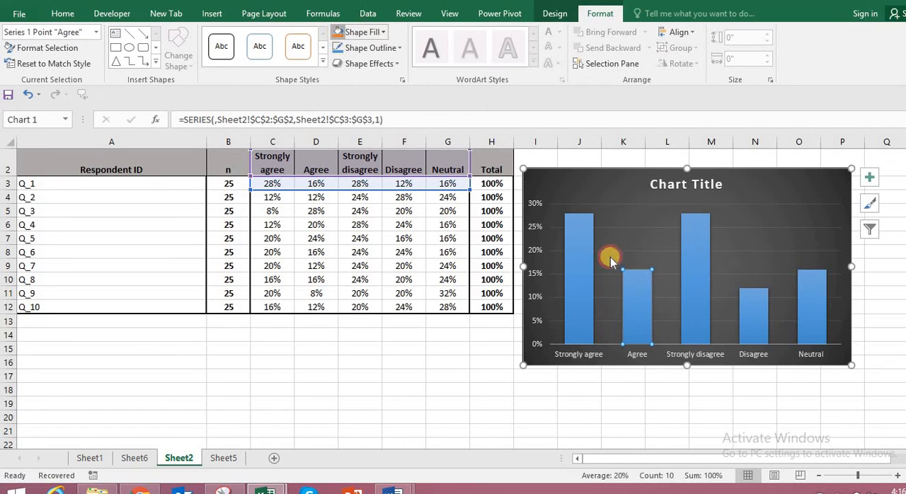
{"action": "left_click", "coordinate": [692, 296]}
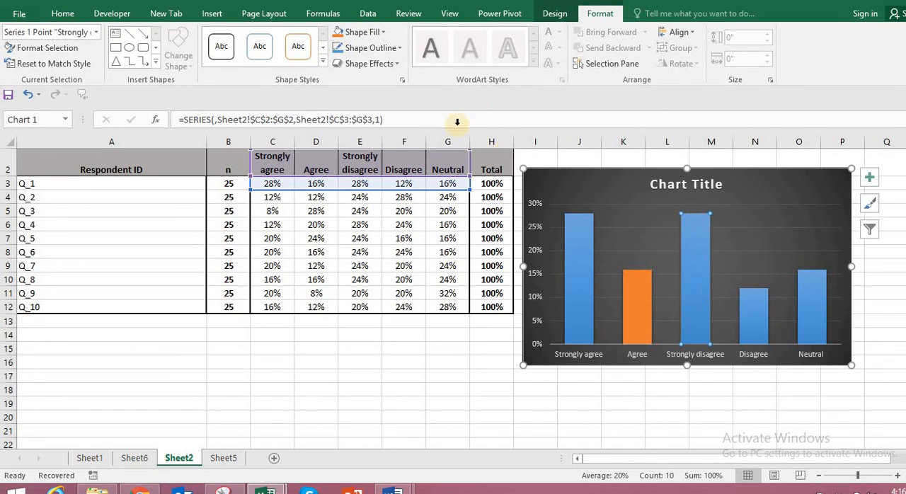
{"action": "left_click", "coordinate": [383, 33]}
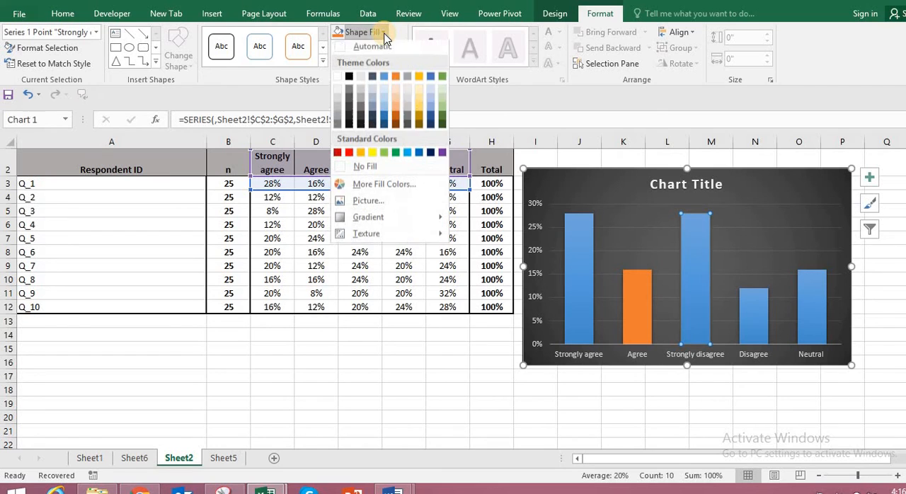
{"action": "left_click", "coordinate": [396, 117]}
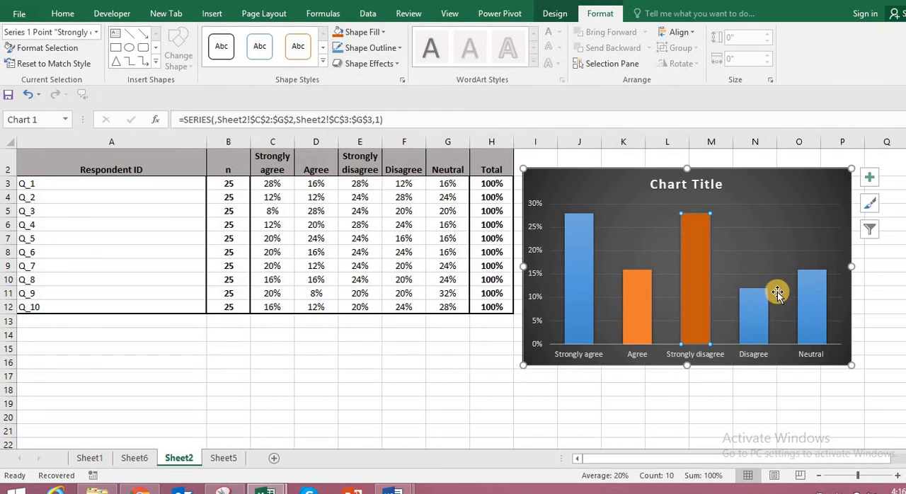
Fill the Disagree column with the standard golden orange and the Neutral column with the standard blue.
{"action": "left_click", "coordinate": [755, 311]}
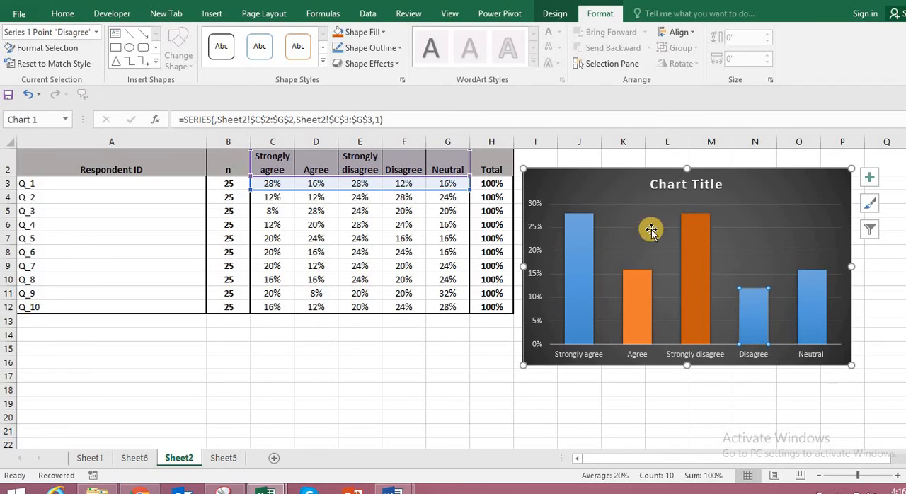
{"action": "left_click", "coordinate": [383, 32]}
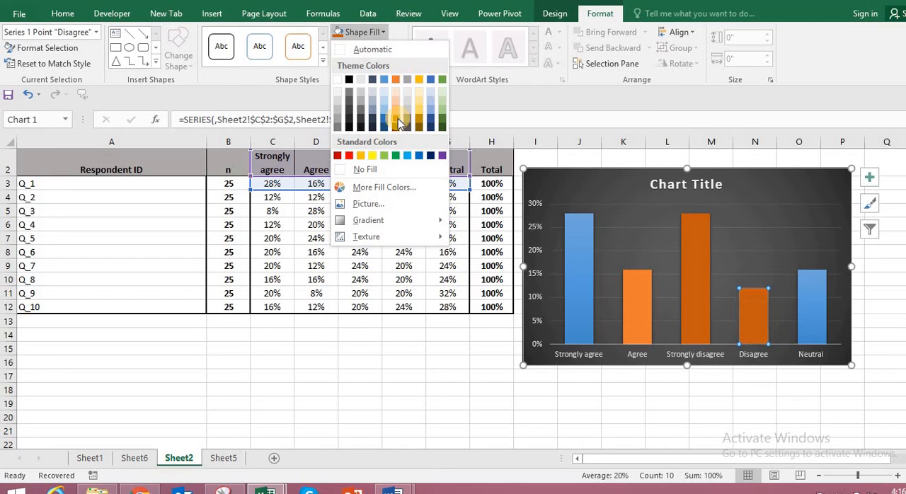
{"action": "left_click", "coordinate": [361, 155]}
{"action": "left_click", "coordinate": [811, 319]}
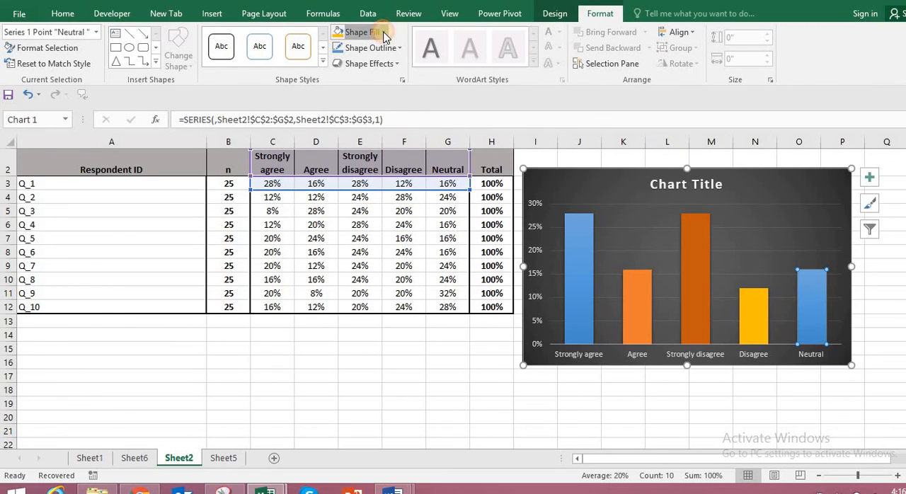
{"action": "left_click", "coordinate": [363, 32]}
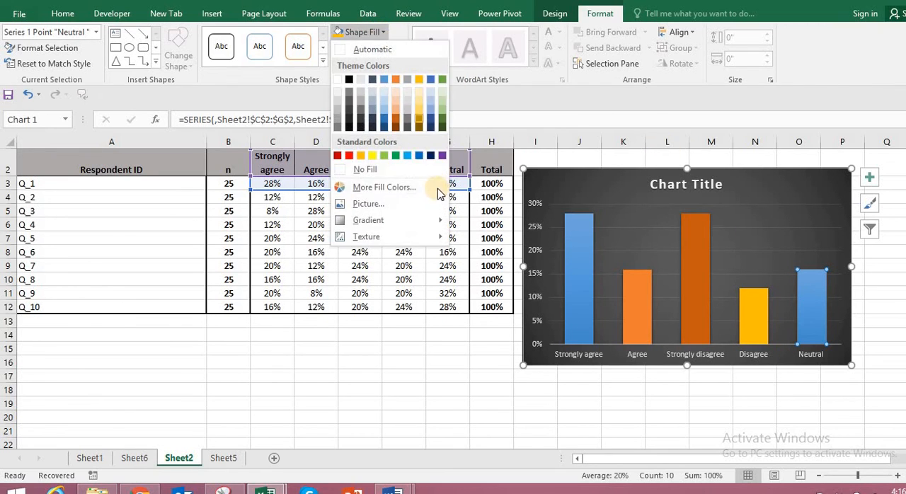
{"action": "left_click", "coordinate": [418, 156]}
{"action": "left_click", "coordinate": [732, 421]}
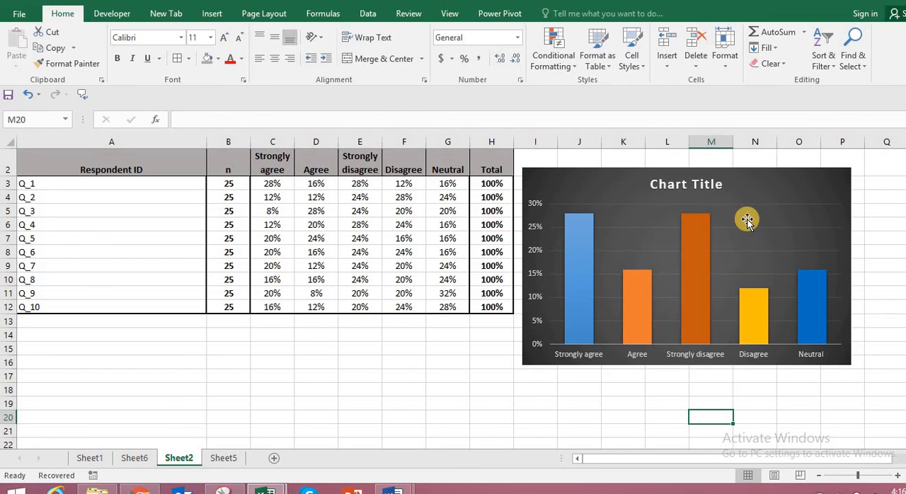
Remove the gridlines from the Q_1 response chart.
{"action": "left_click", "coordinate": [800, 196]}
{"action": "left_click", "coordinate": [870, 178]}
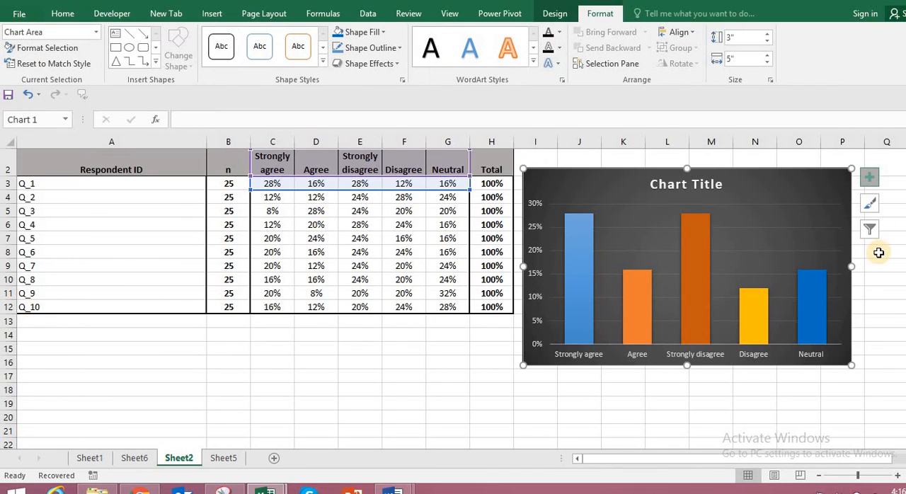
{"action": "left_click", "coordinate": [424, 272]}
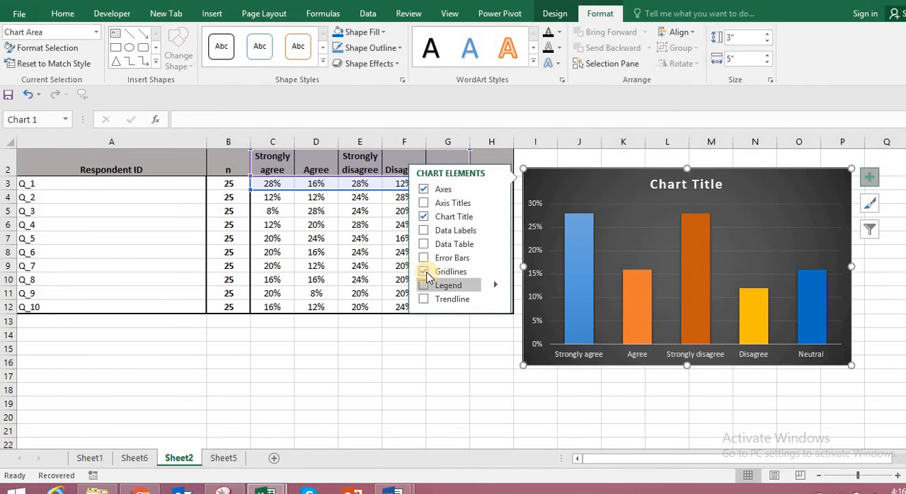
{"action": "left_click", "coordinate": [552, 405]}
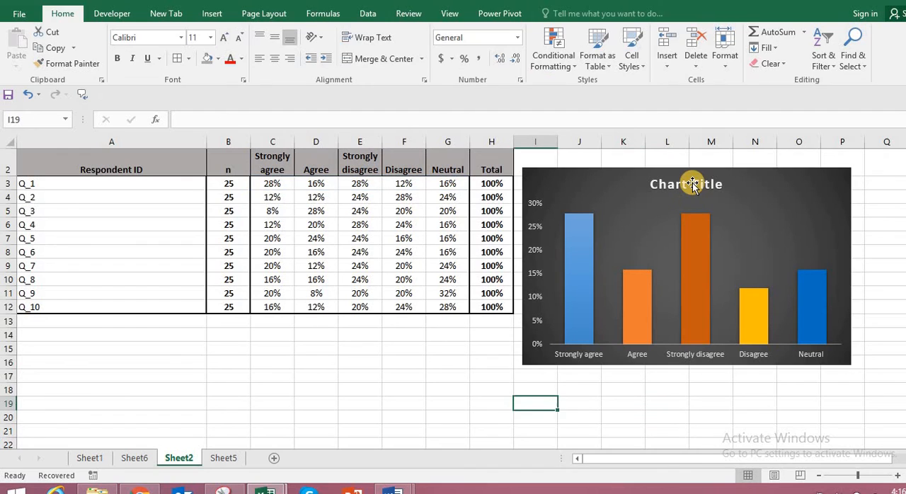
Change the chart title to Q_1.
{"action": "left_click", "coordinate": [690, 186]}
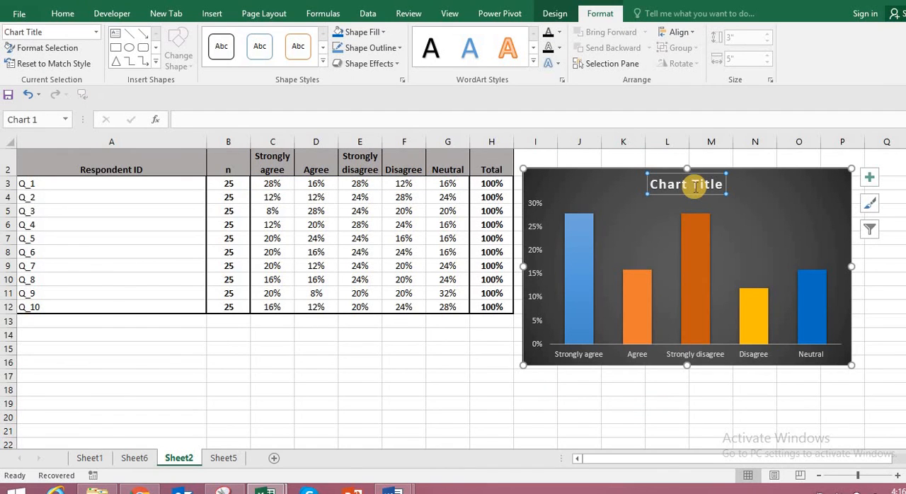
{"action": "type", "text": "Q"}
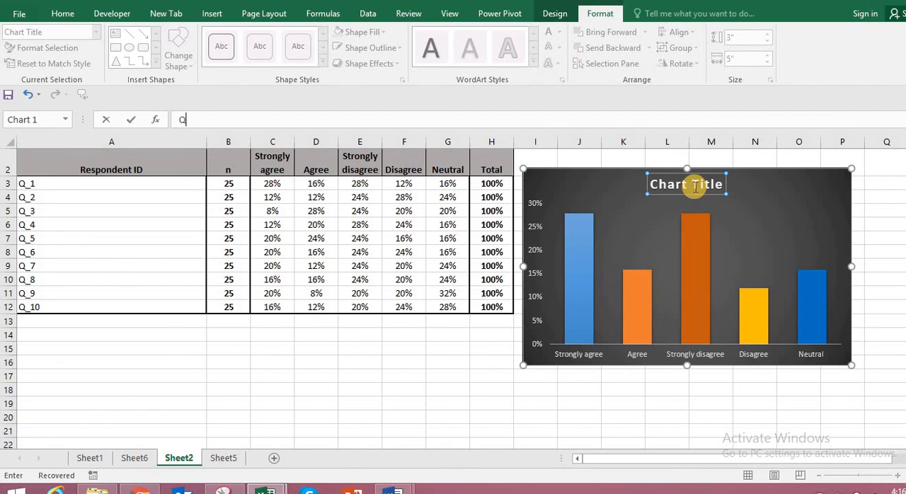
{"action": "key", "text": "Return"}
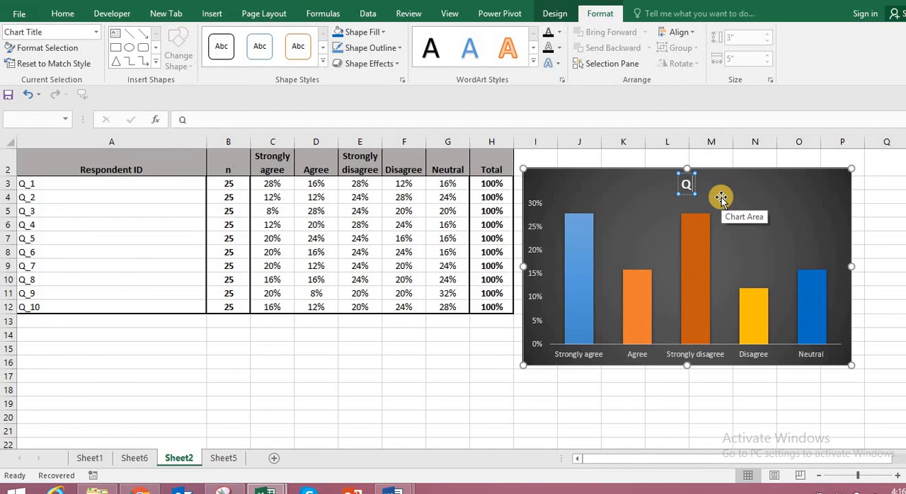
{"action": "type", "text": "1"}
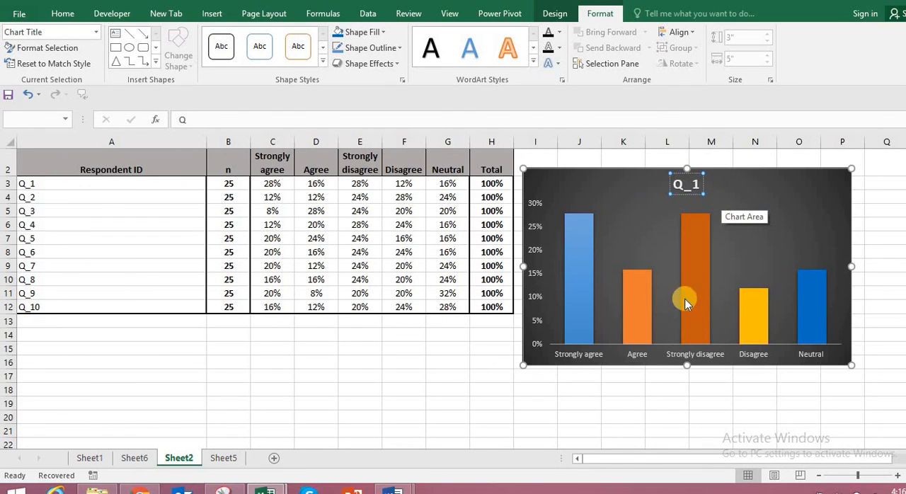
{"action": "left_click", "coordinate": [657, 437]}
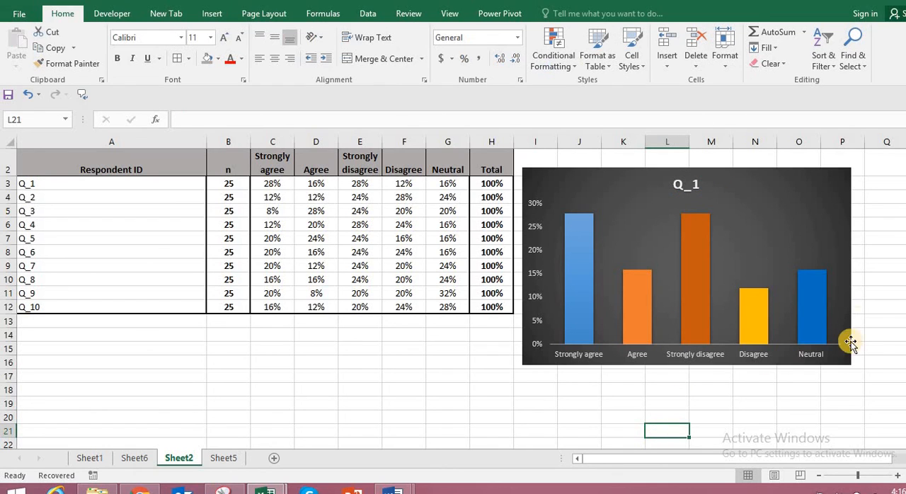
Copy the whole Q_1 column chart to the clipboard.
{"action": "left_click", "coordinate": [893, 281]}
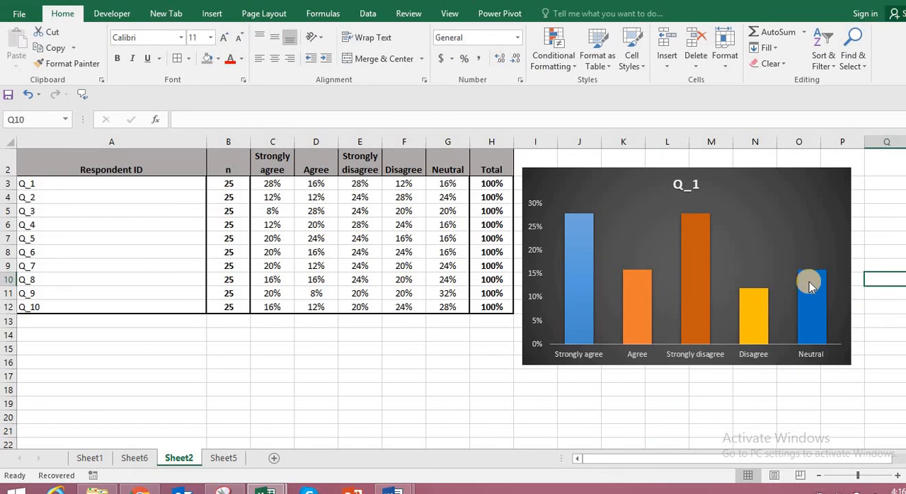
{"action": "left_click", "coordinate": [753, 172]}
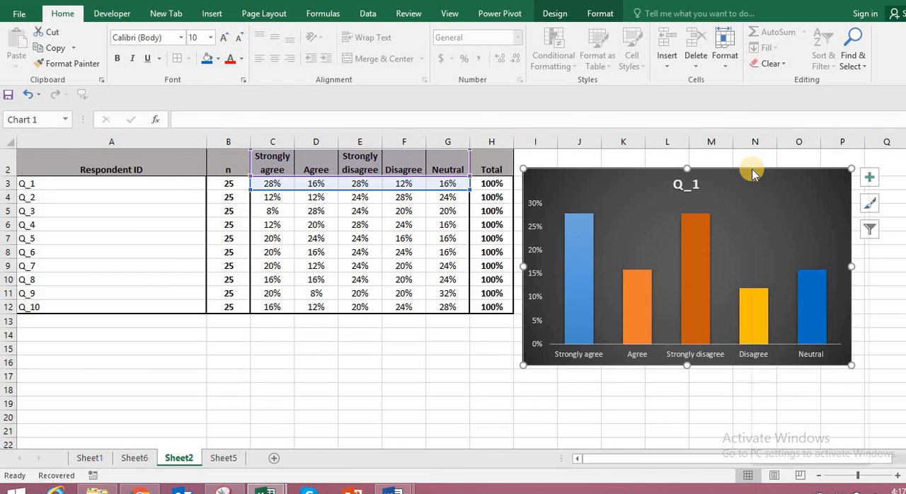
{"action": "right_click", "coordinate": [752, 170]}
{"action": "left_click", "coordinate": [787, 199]}
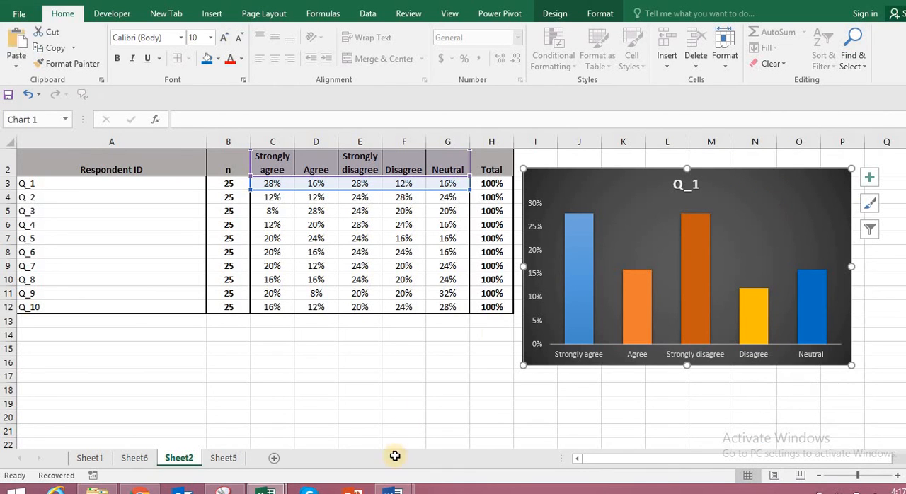
Switch to the Word document and paste the Q_1 chart into the third paragraph, after "Themes and styles also help keep your".
{"action": "mouse_move", "coordinate": [394, 489]}
{"action": "left_click", "coordinate": [467, 414]}
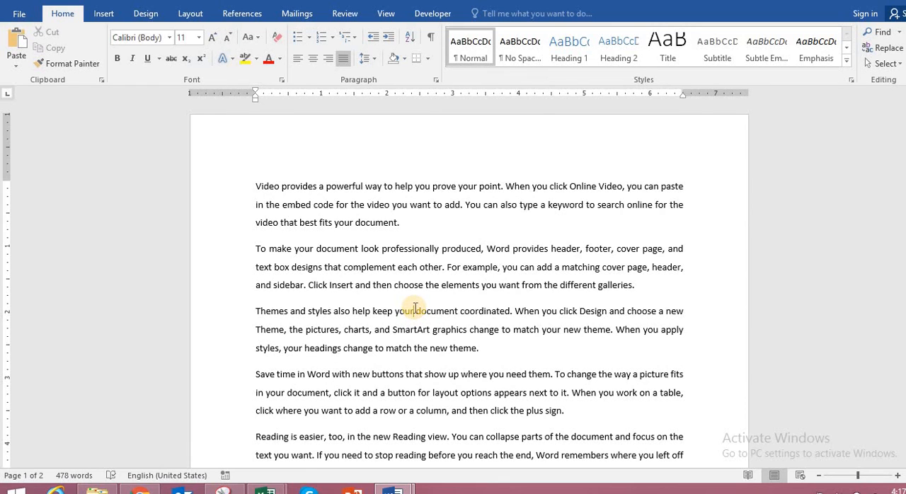
{"action": "right_click", "coordinate": [415, 310]}
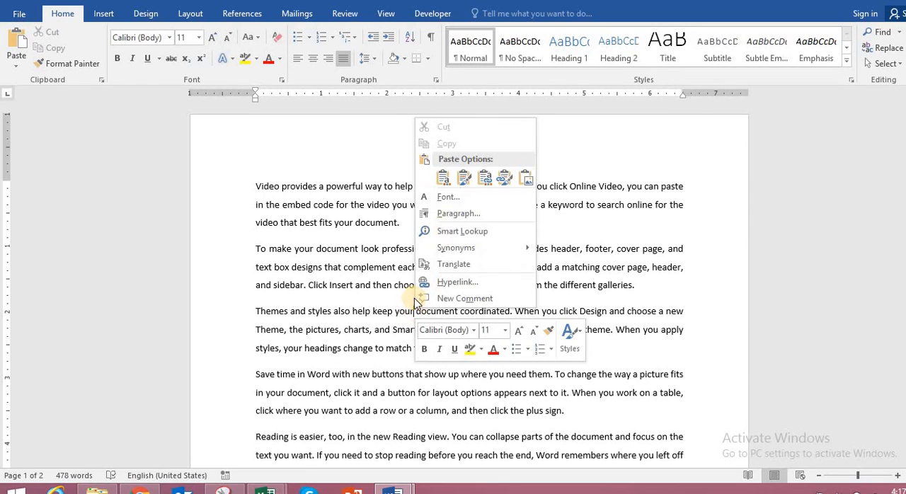
{"action": "left_click", "coordinate": [444, 192]}
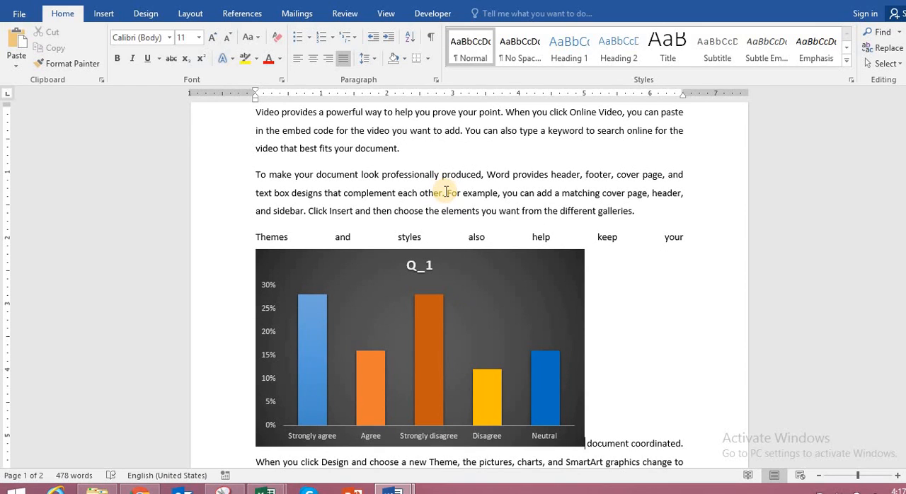
Set the pasted Q_1 chart's layout to Square text wrapping.
{"action": "left_click", "coordinate": [460, 309]}
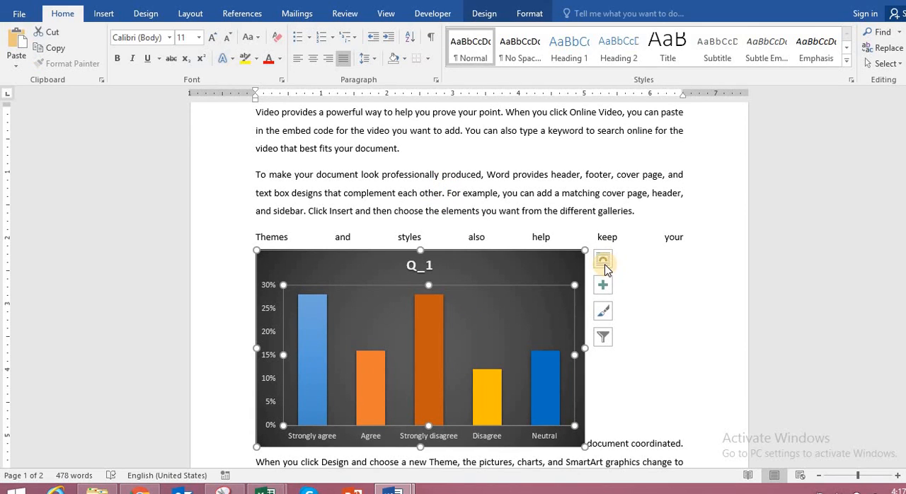
{"action": "left_click", "coordinate": [604, 264]}
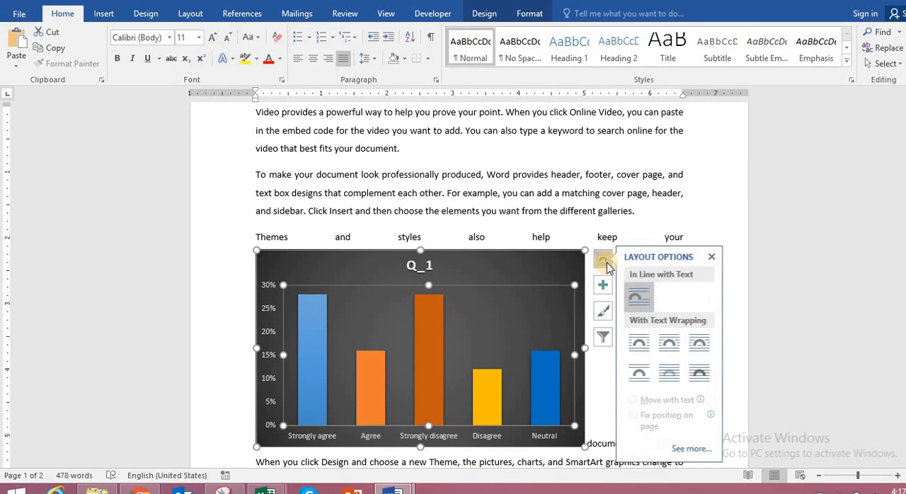
{"action": "left_click", "coordinate": [645, 343]}
{"action": "left_click", "coordinate": [773, 378]}
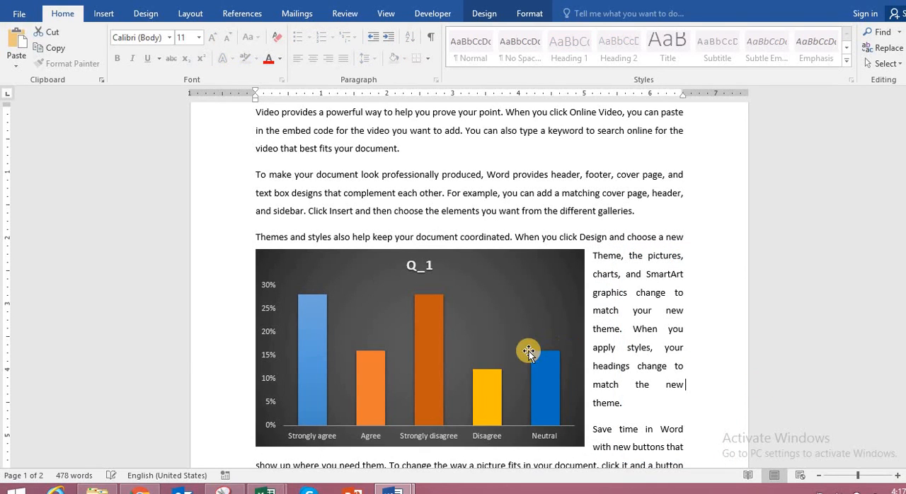
Shrink the Q_1 chart from its lower-right corner to about 3.2 inches wide and 2.6 inches high, then deselect it.
{"action": "left_click", "coordinate": [524, 345]}
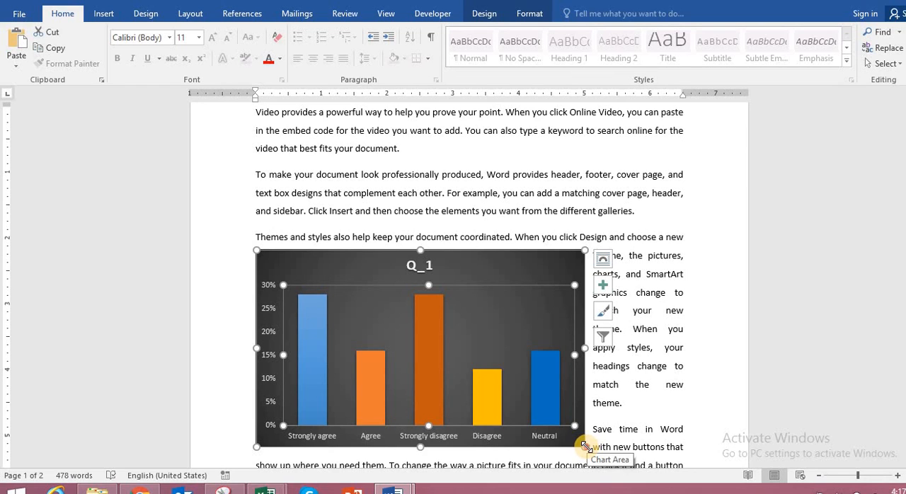
{"action": "left_click", "coordinate": [585, 446]}
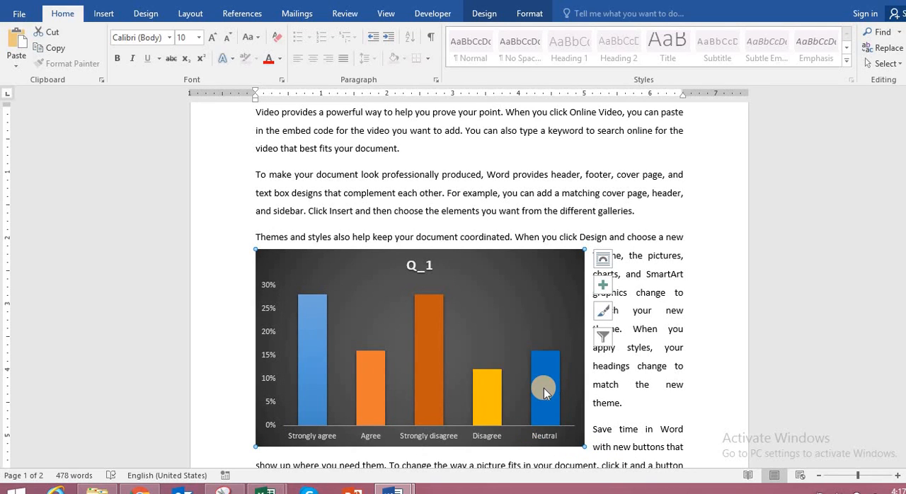
{"action": "left_click", "coordinate": [514, 332]}
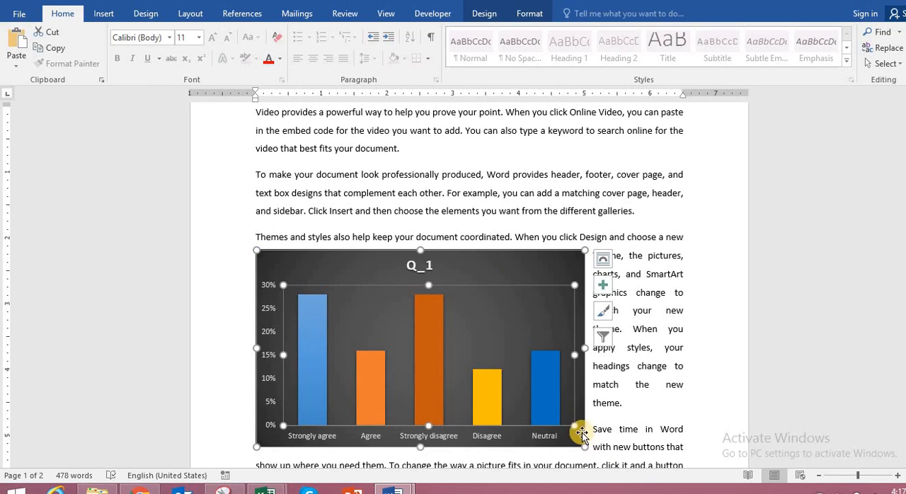
{"action": "left_click_drag", "start_coordinate": [581, 434], "coordinate": [468, 420]}
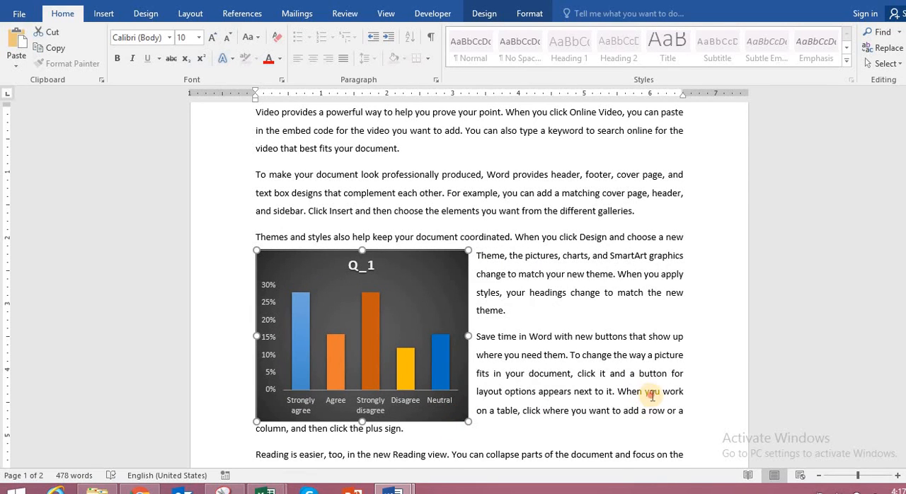
{"action": "left_click", "coordinate": [653, 395]}
{"action": "left_click", "coordinate": [672, 337]}
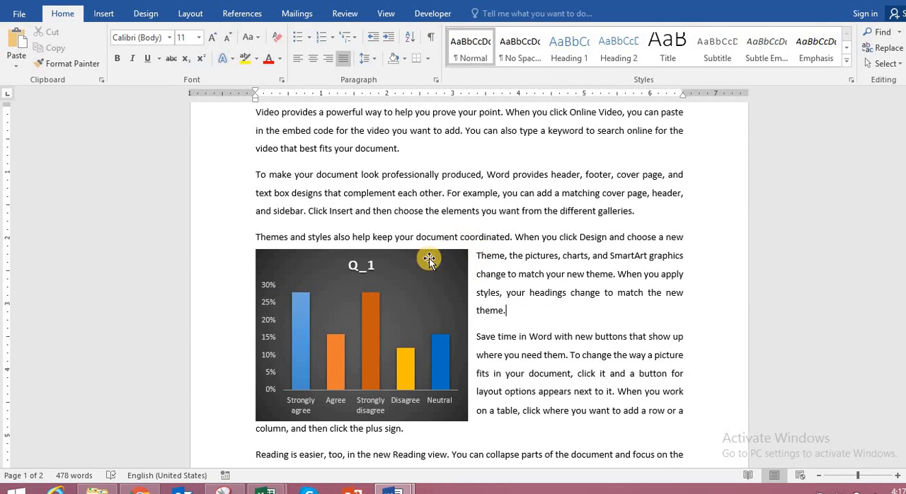
{"action": "left_click", "coordinate": [476, 258]}
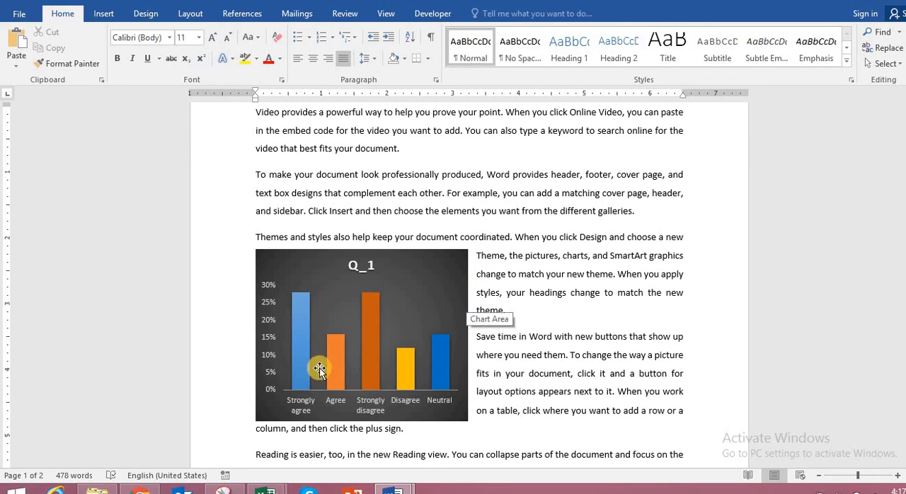